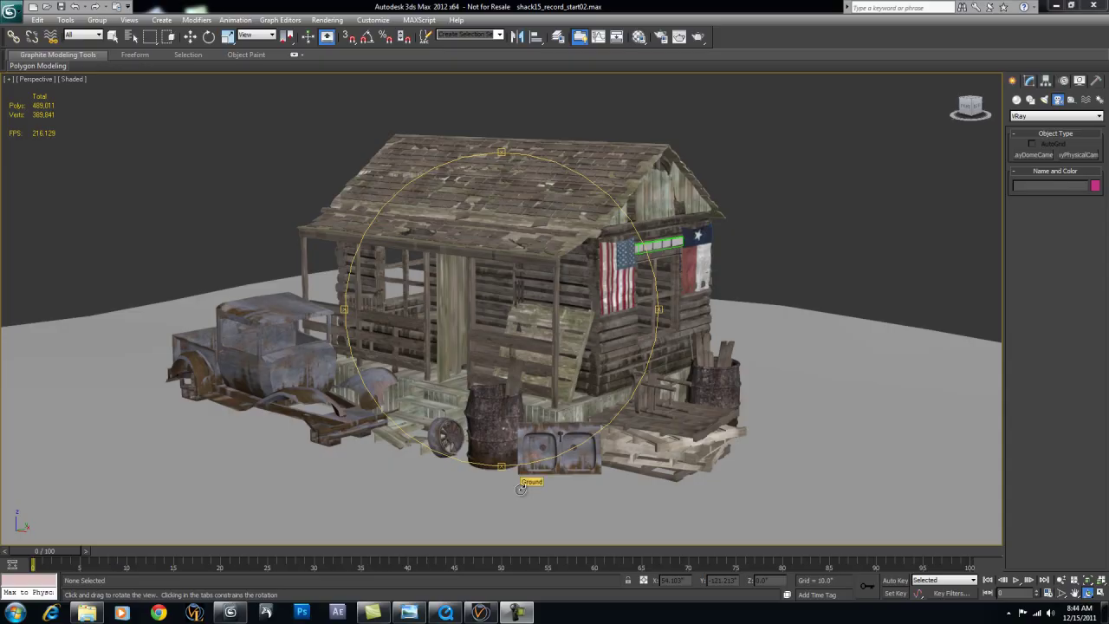
- Orbit around the shack and compare the test render movie with the BG5 background photo
{"action": "left_click_drag", "start_coordinate": [447, 273], "coordinate": [516, 363]}
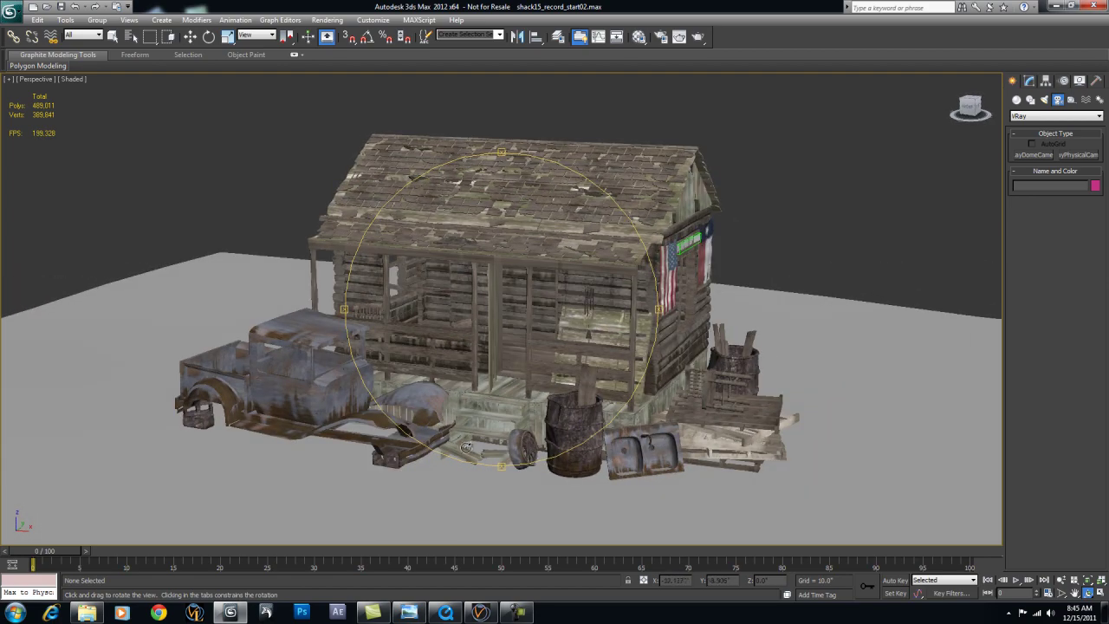
{"action": "left_click", "coordinate": [446, 616]}
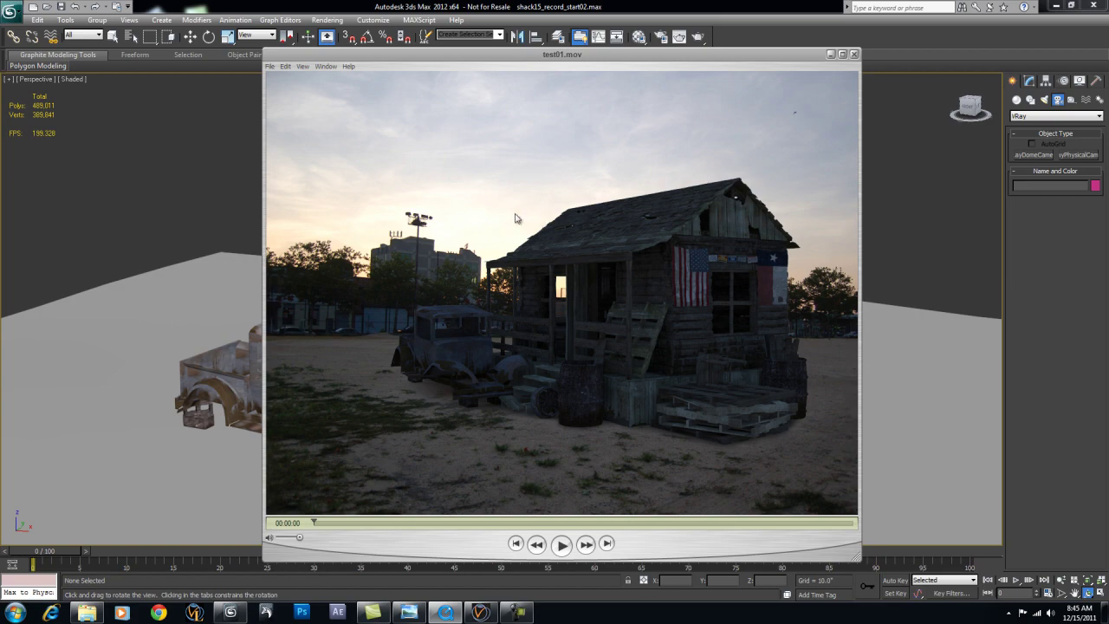
{"action": "left_click", "coordinate": [408, 614]}
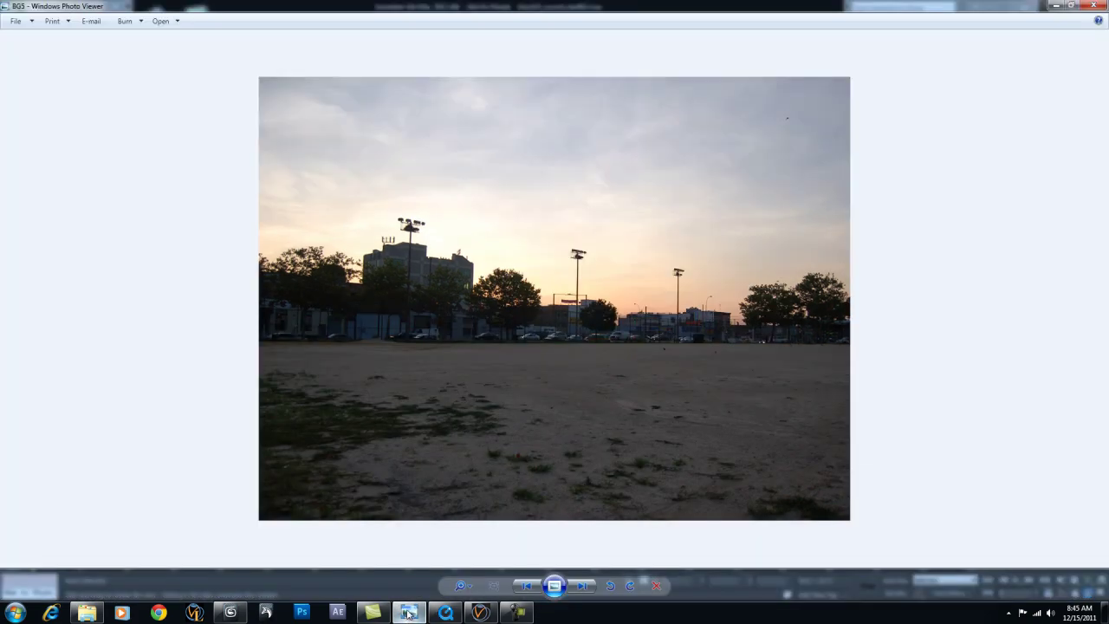
{"action": "left_click", "coordinate": [442, 613]}
{"action": "left_click", "coordinate": [442, 614]}
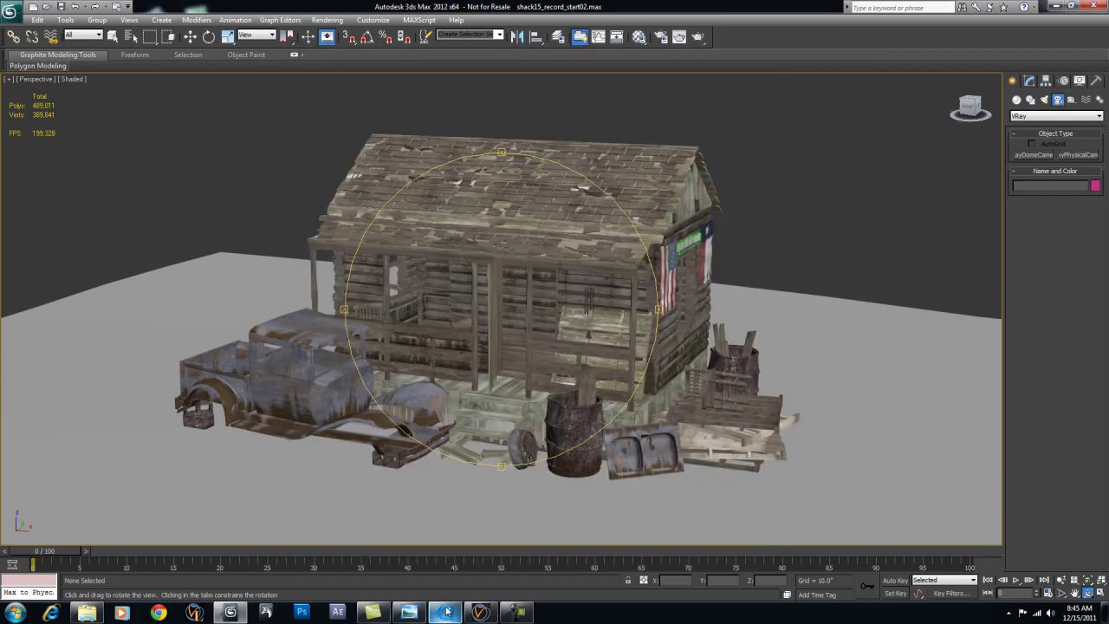
- Switch to a Top view zoomed to fit the whole scene
{"action": "left_click_drag", "start_coordinate": [490, 346], "coordinate": [497, 356]}
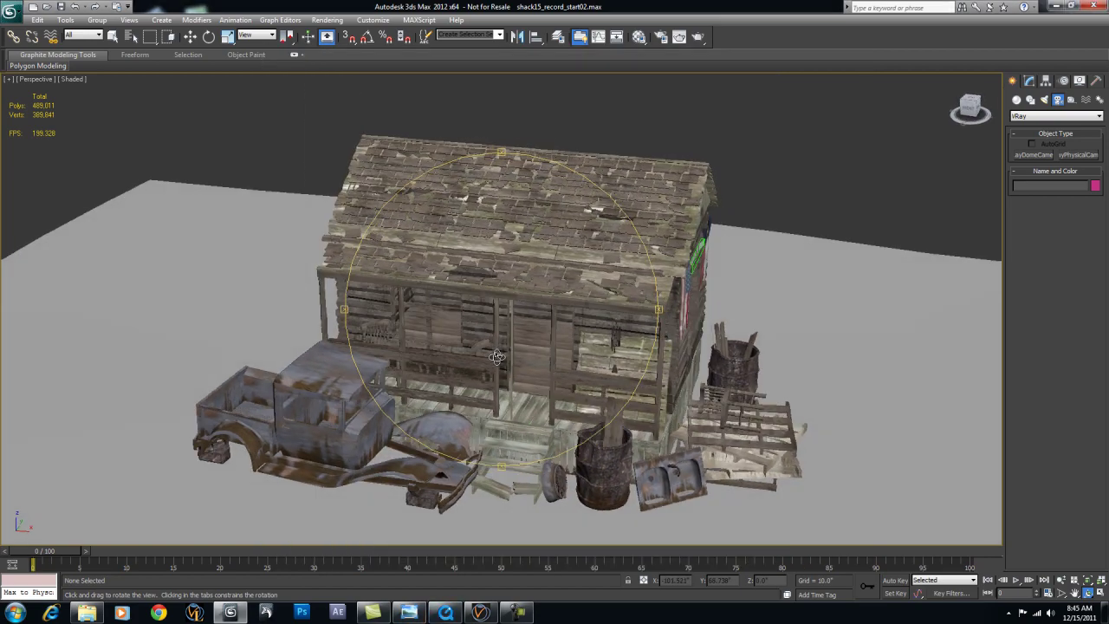
{"action": "key", "text": "t"}
{"action": "key", "text": "z"}
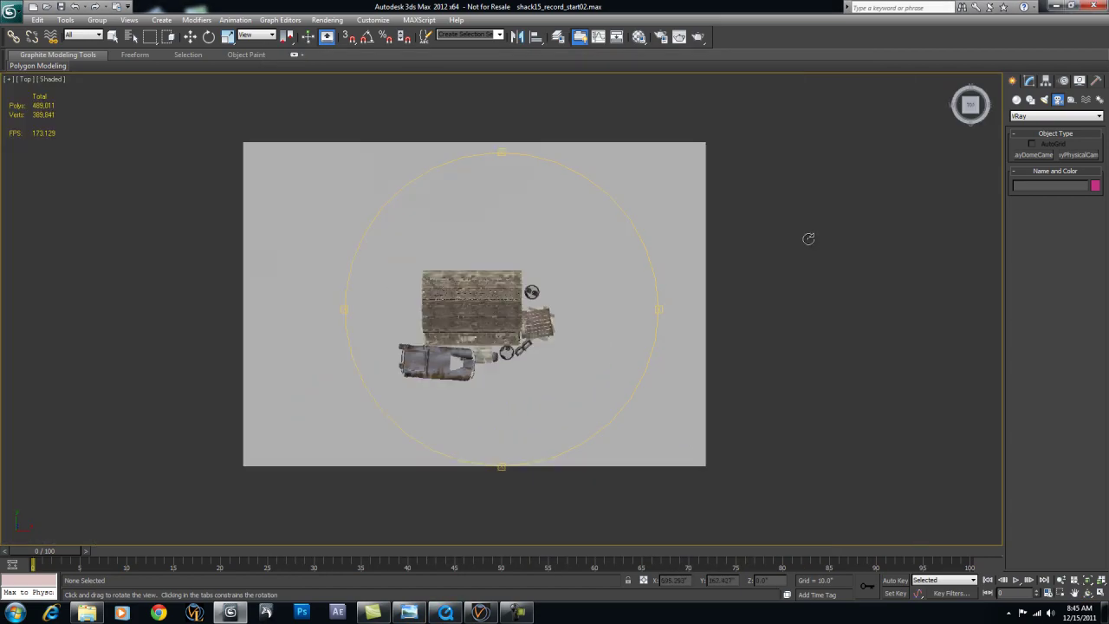
{"action": "key", "text": "Escape"}
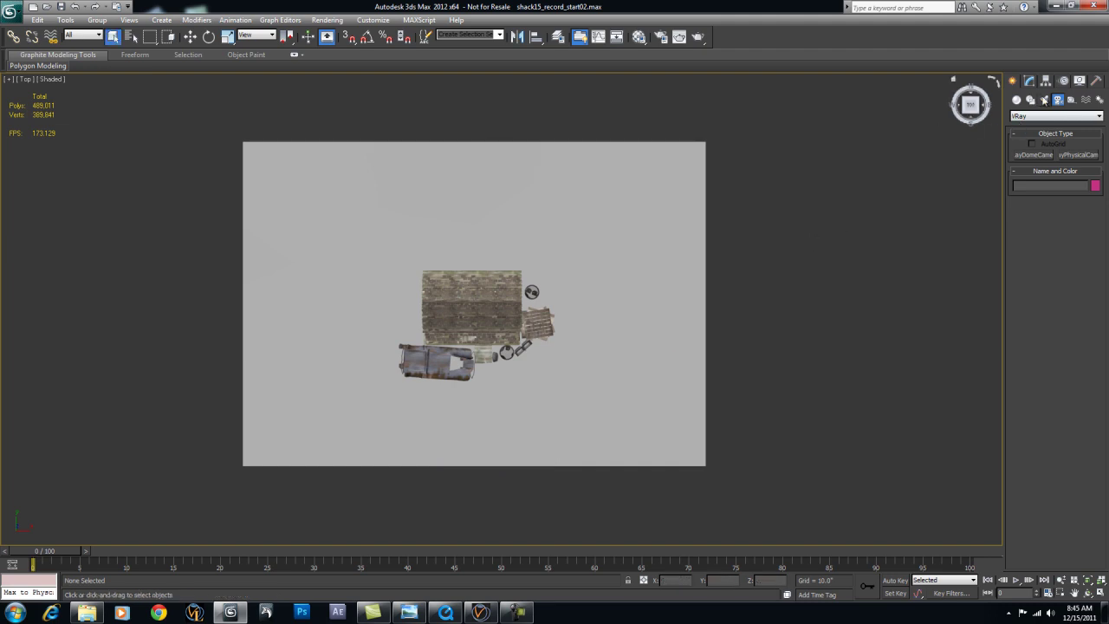
- Create a VRaySun aimed at the building and accept adding the VRaySky environment map
{"action": "left_click", "coordinate": [1044, 99]}
{"action": "left_click", "coordinate": [1076, 168]}
{"action": "scroll", "coordinate": [740, 225], "scroll_direction": "down", "scroll_amount": 5}
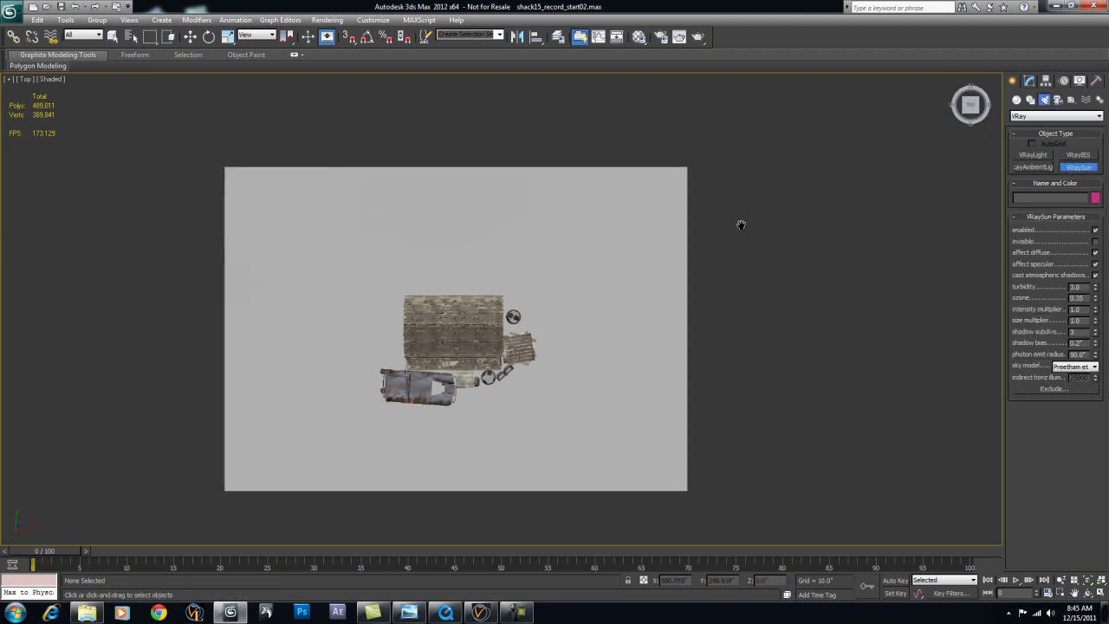
{"action": "left_click_drag", "start_coordinate": [732, 157], "coordinate": [456, 348]}
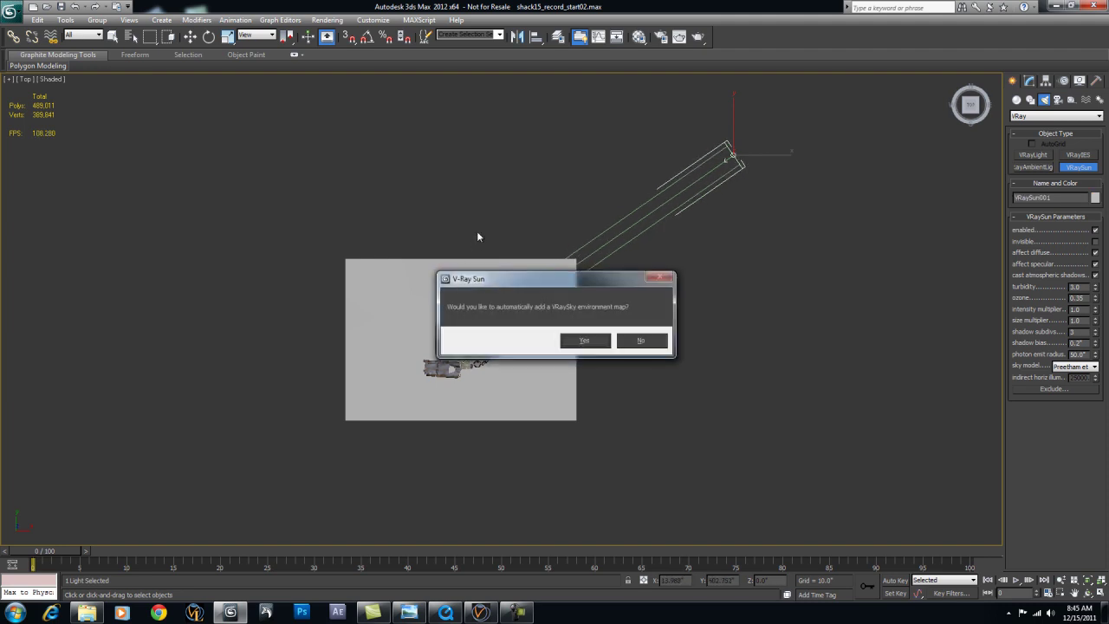
{"action": "left_click", "coordinate": [583, 342]}
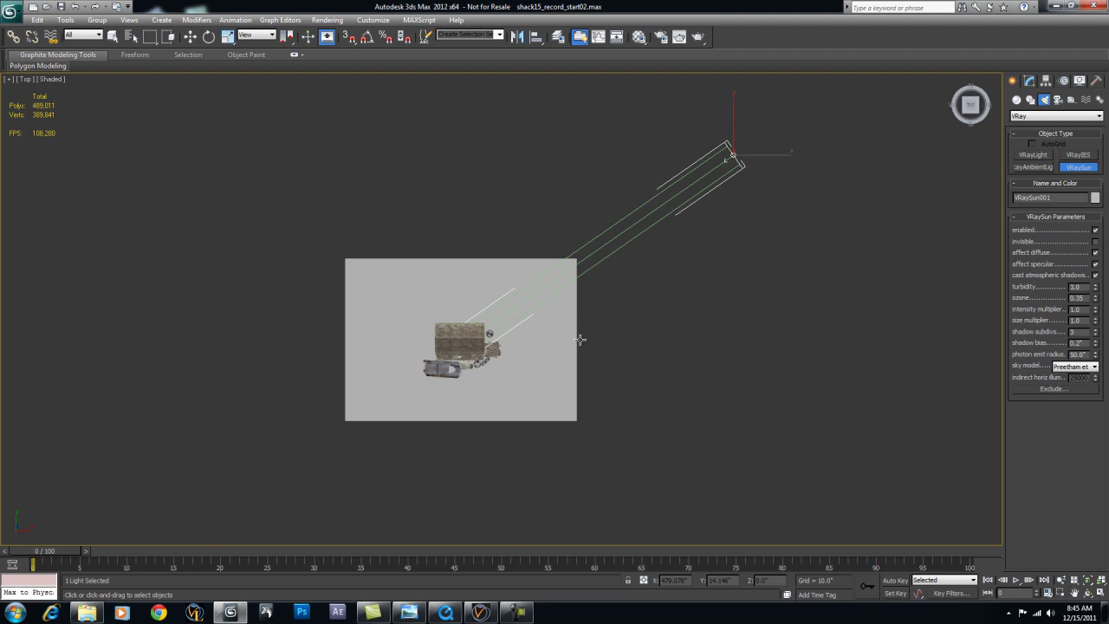
- In the Front view, raise the sun high above the shack
{"action": "key", "text": "f"}
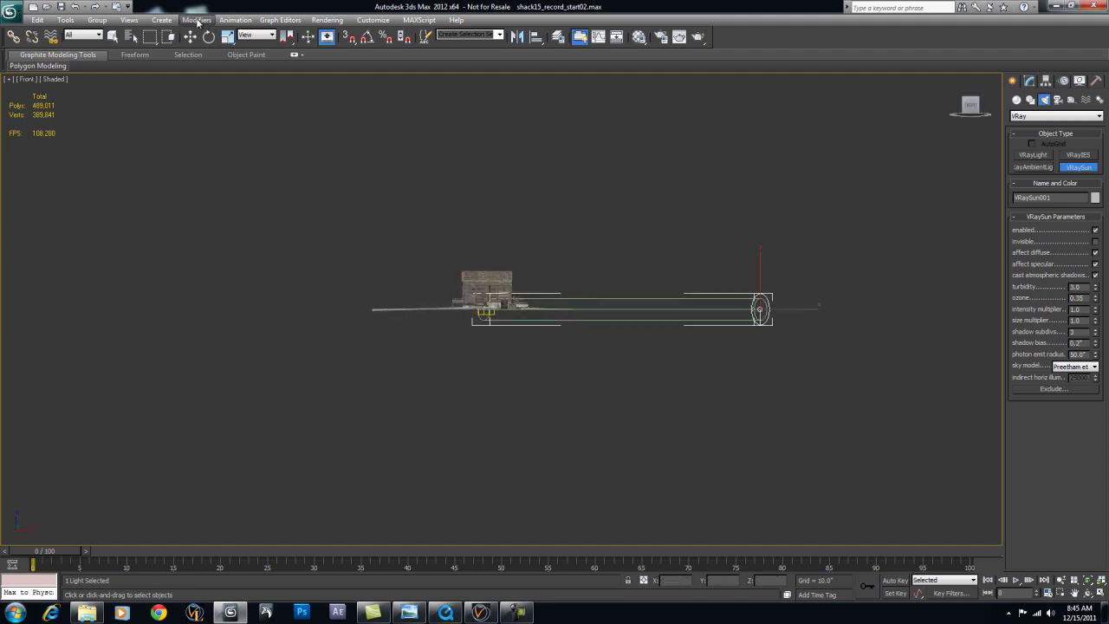
{"action": "left_click", "coordinate": [190, 36]}
{"action": "left_click_drag", "start_coordinate": [770, 292], "coordinate": [735, 90]}
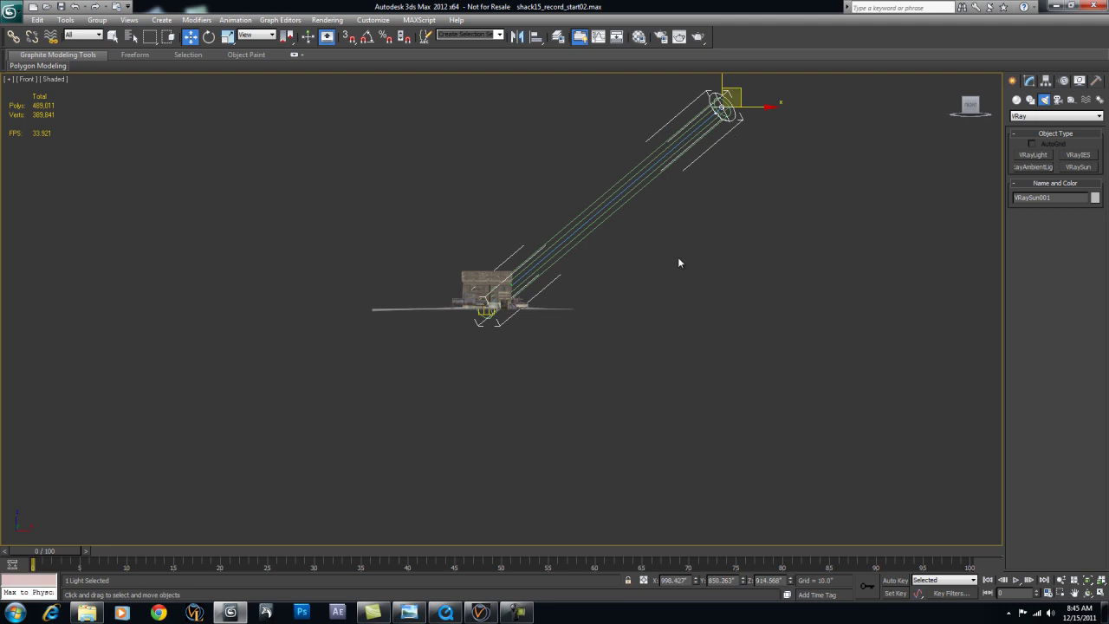
- Place a VRayPhysicalCam in Top view aimed at the shack, then adjust the shot through it
{"action": "key", "text": "t"}
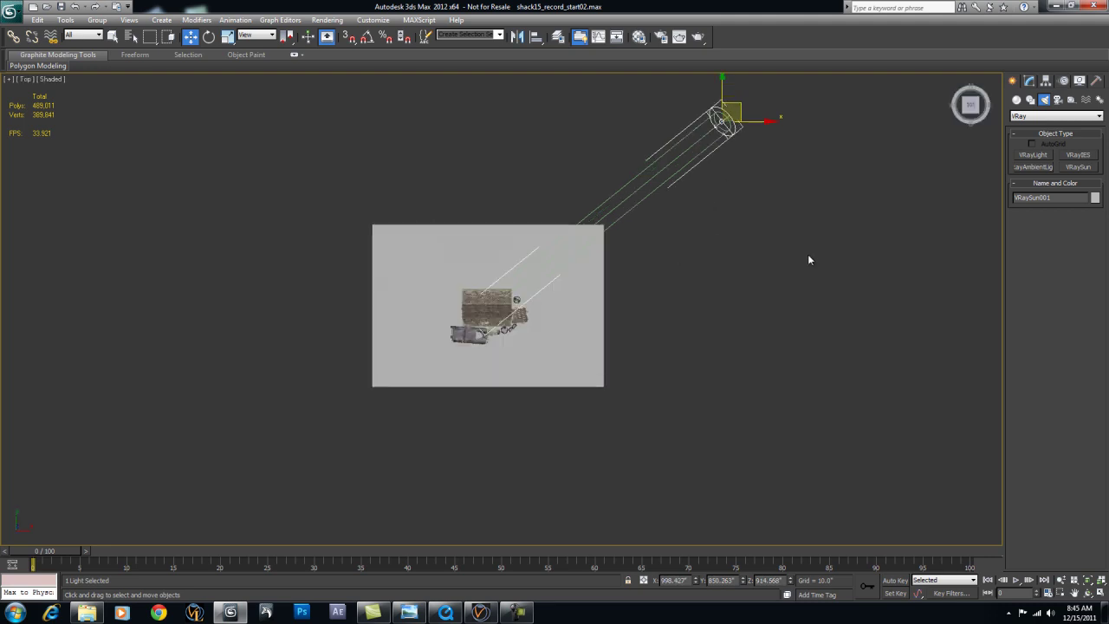
{"action": "left_click", "coordinate": [1057, 99]}
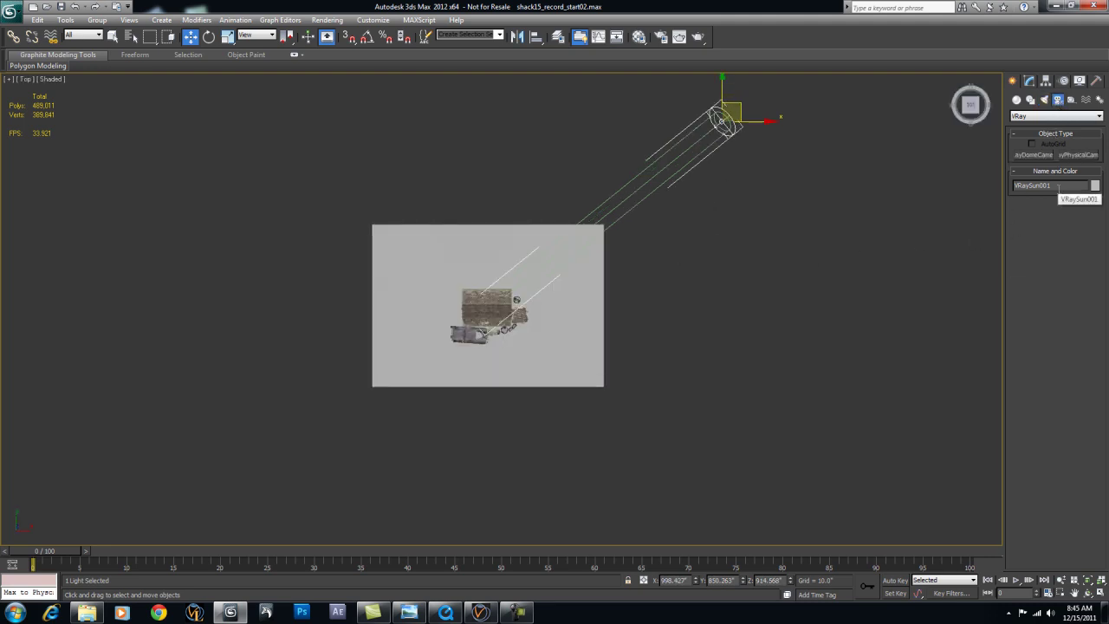
{"action": "left_click", "coordinate": [1078, 155]}
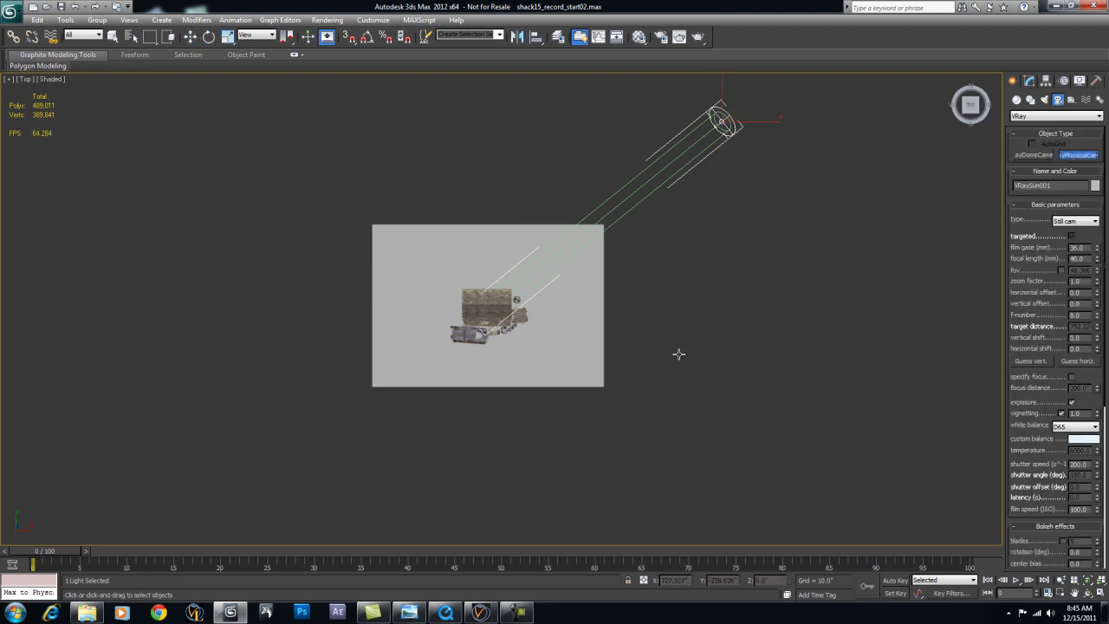
{"action": "left_click_drag", "start_coordinate": [537, 449], "coordinate": [494, 314]}
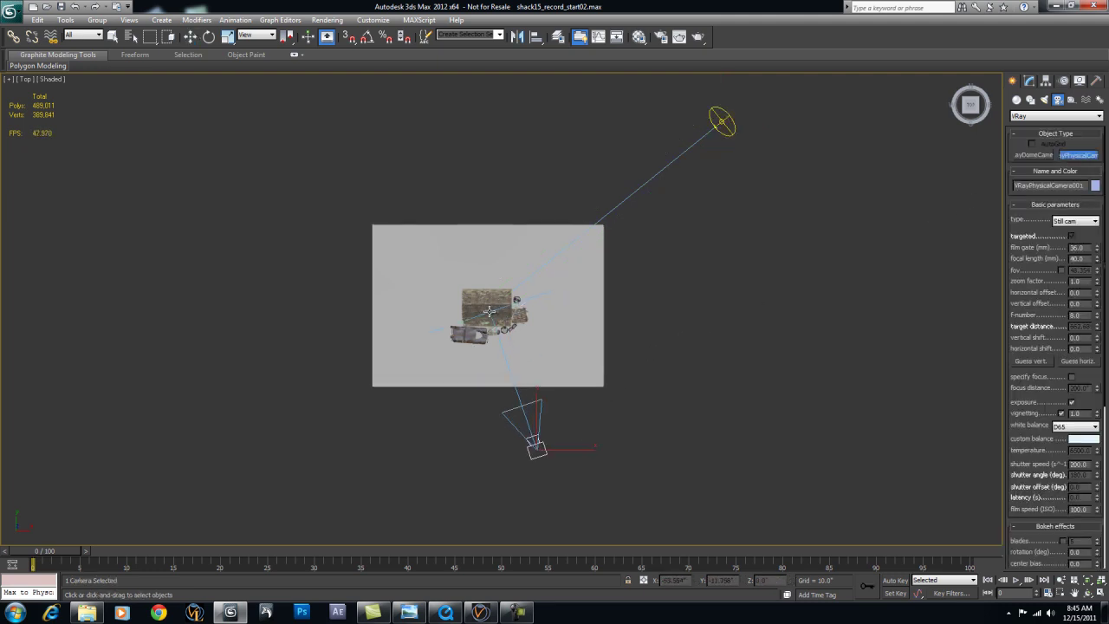
{"action": "key", "text": "c"}
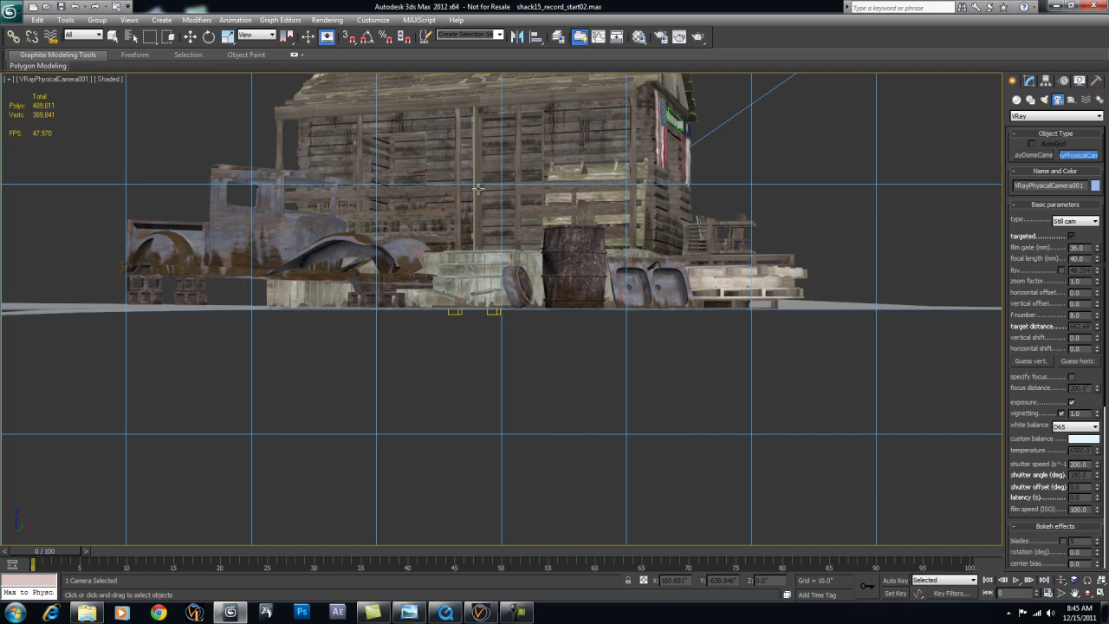
{"action": "middle_click_drag", "start_coordinate": [477, 184], "coordinate": [472, 284]}
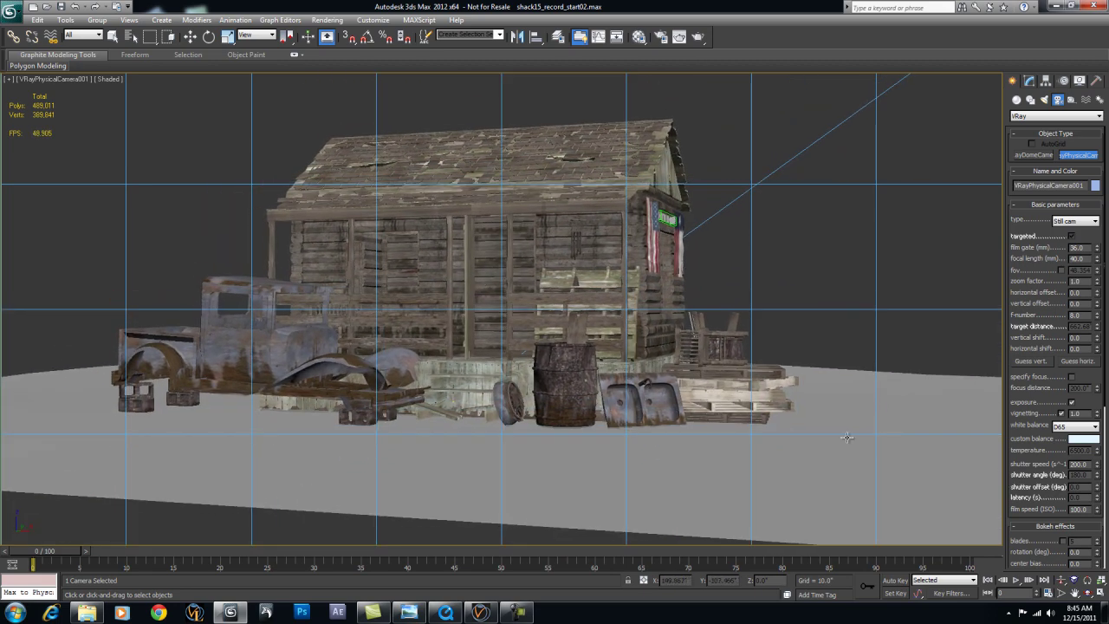
- Check the BG5 background photo, then turn on safe frames in the camera view
{"action": "left_click", "coordinate": [408, 612]}
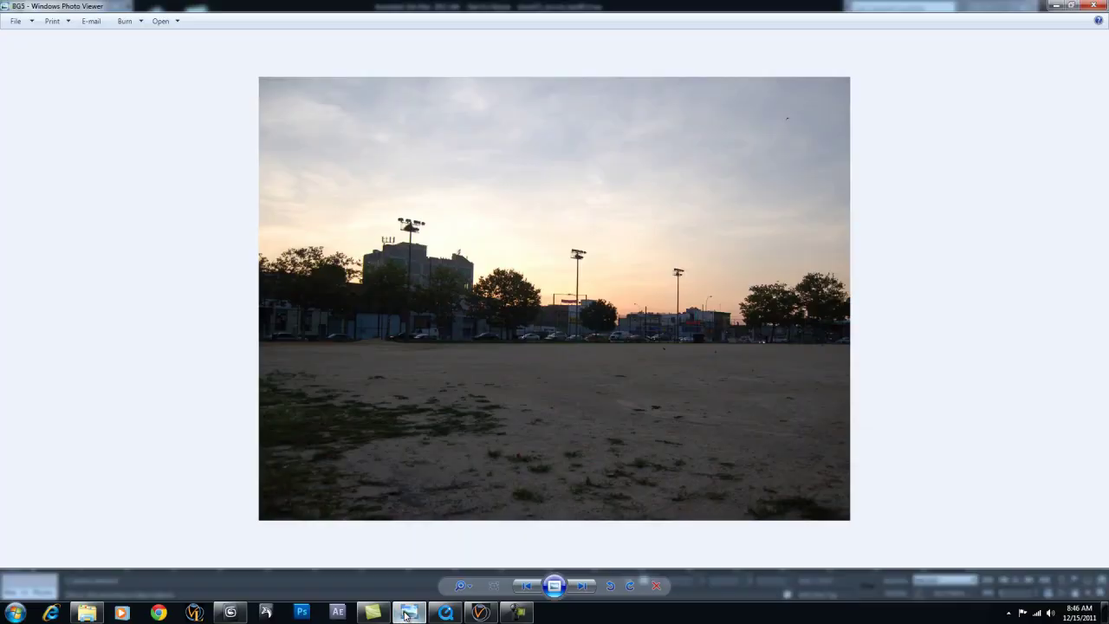
{"action": "left_click", "coordinate": [407, 612]}
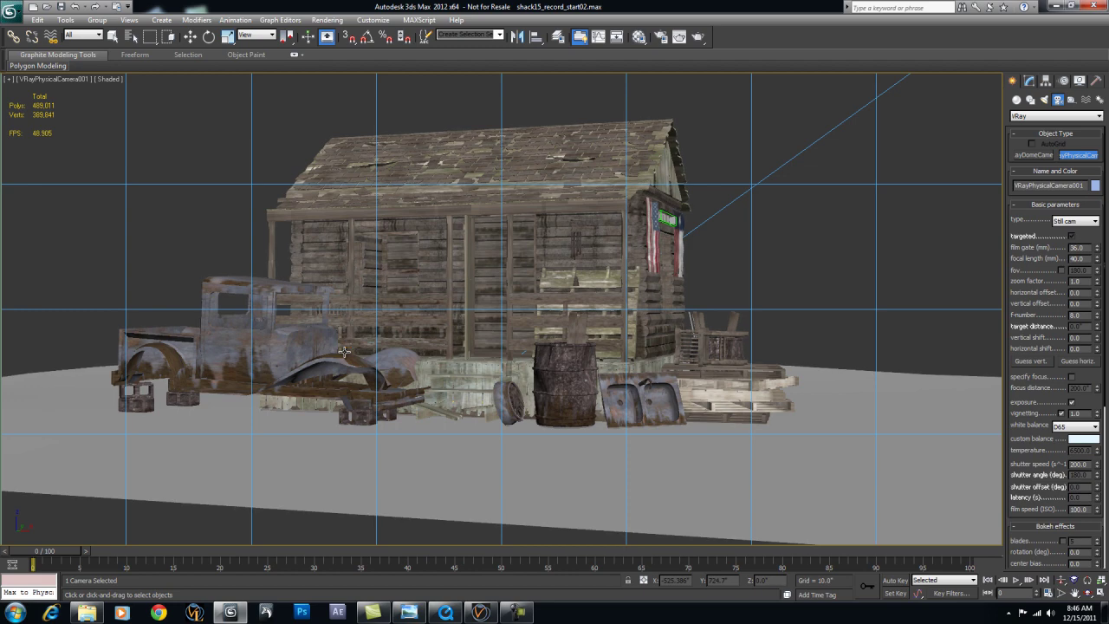
{"action": "key", "text": "shift+f"}
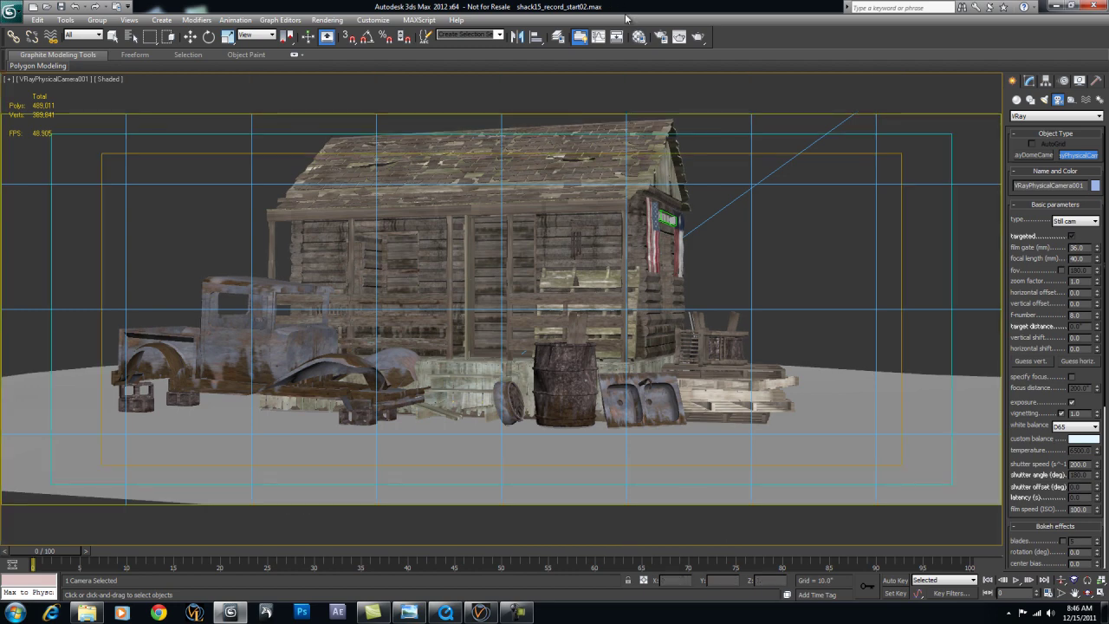
- Set the render output size to 800x600 in Render Setup
{"action": "left_click", "coordinate": [658, 37]}
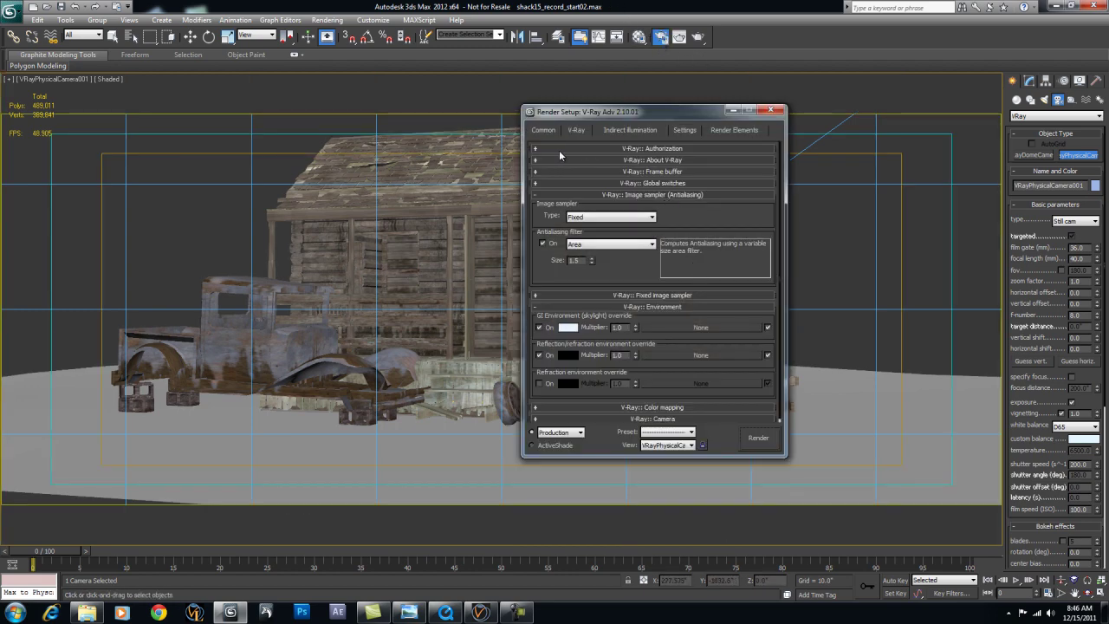
{"action": "left_click", "coordinate": [544, 130]}
{"action": "left_click", "coordinate": [718, 310]}
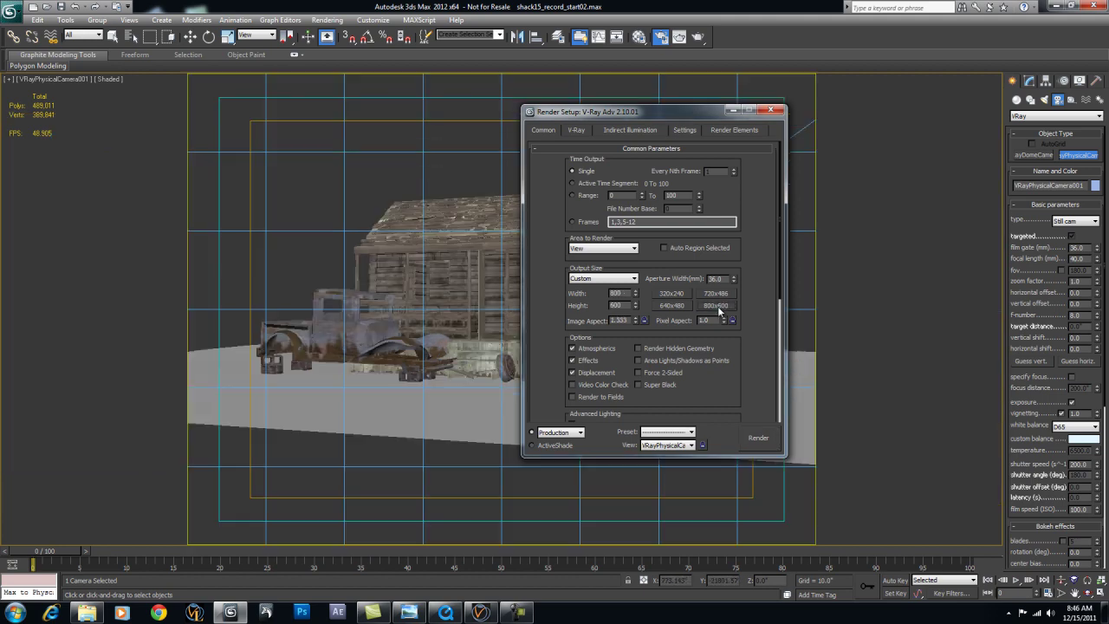
{"action": "left_click", "coordinate": [769, 111]}
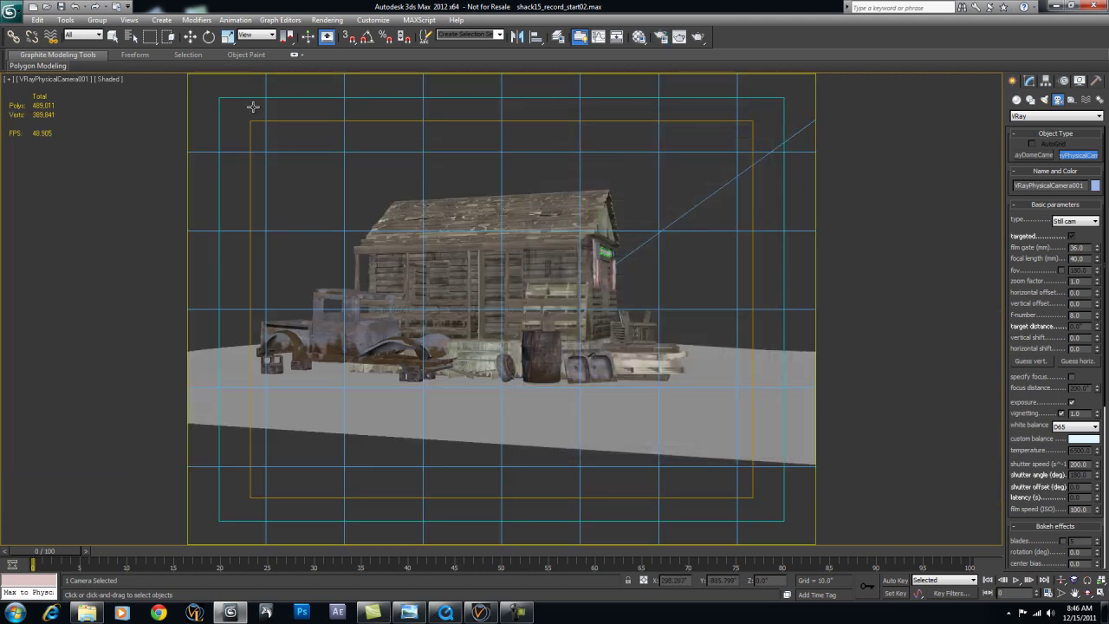
- Load BG5.jpg from Desktop > Projects > shack as the camera viewport background
{"action": "key", "text": "alt+b"}
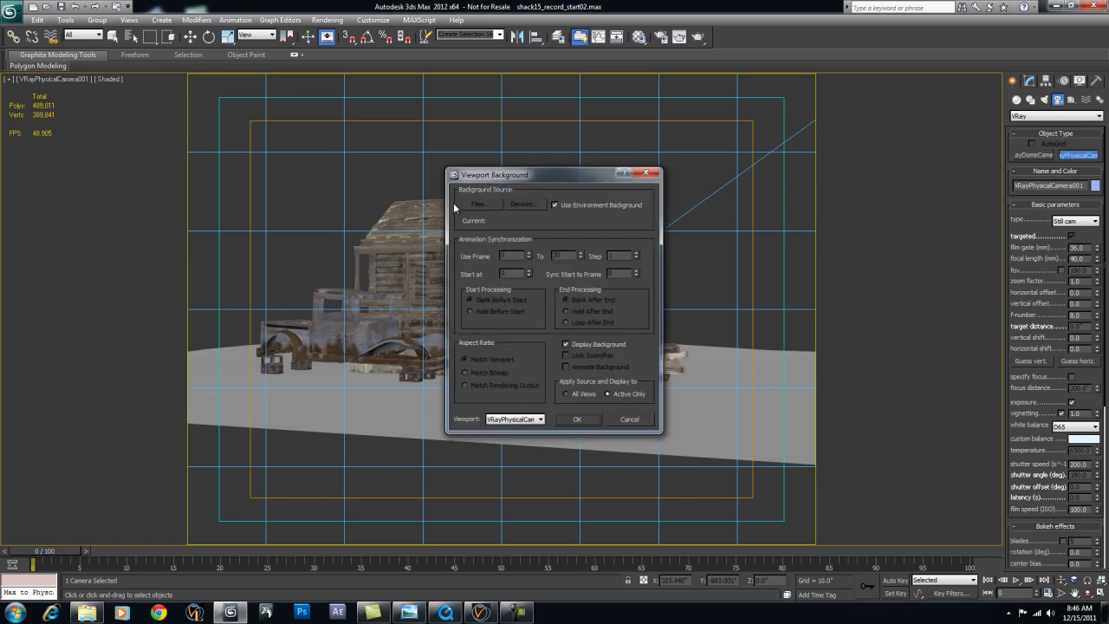
{"action": "left_click", "coordinate": [554, 205]}
{"action": "left_click", "coordinate": [479, 204]}
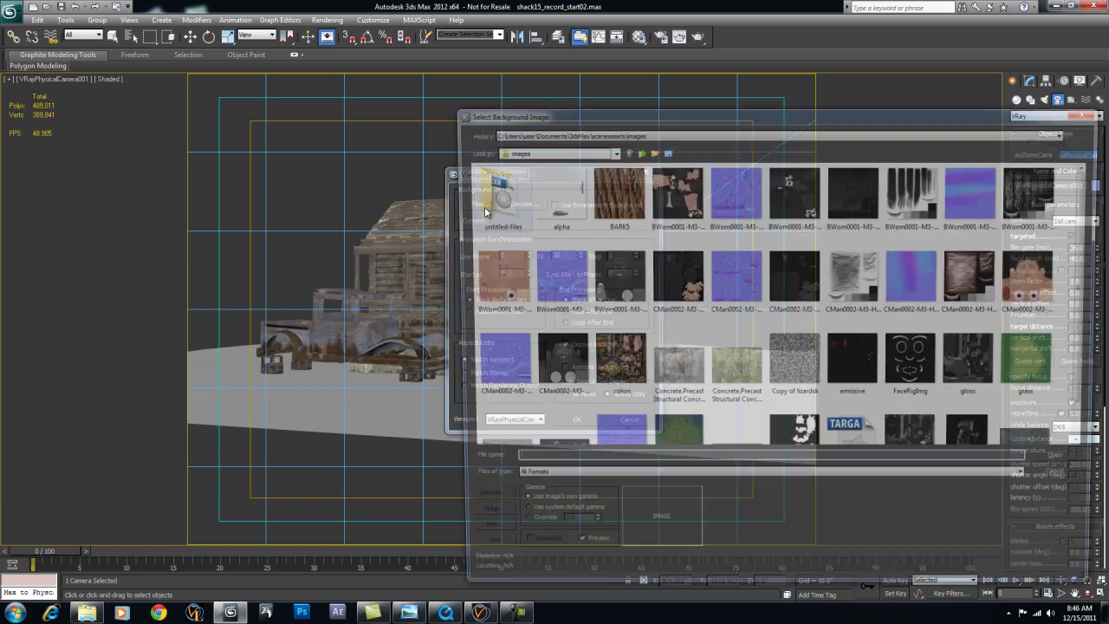
{"action": "left_click", "coordinate": [524, 153]}
{"action": "left_click", "coordinate": [523, 168]}
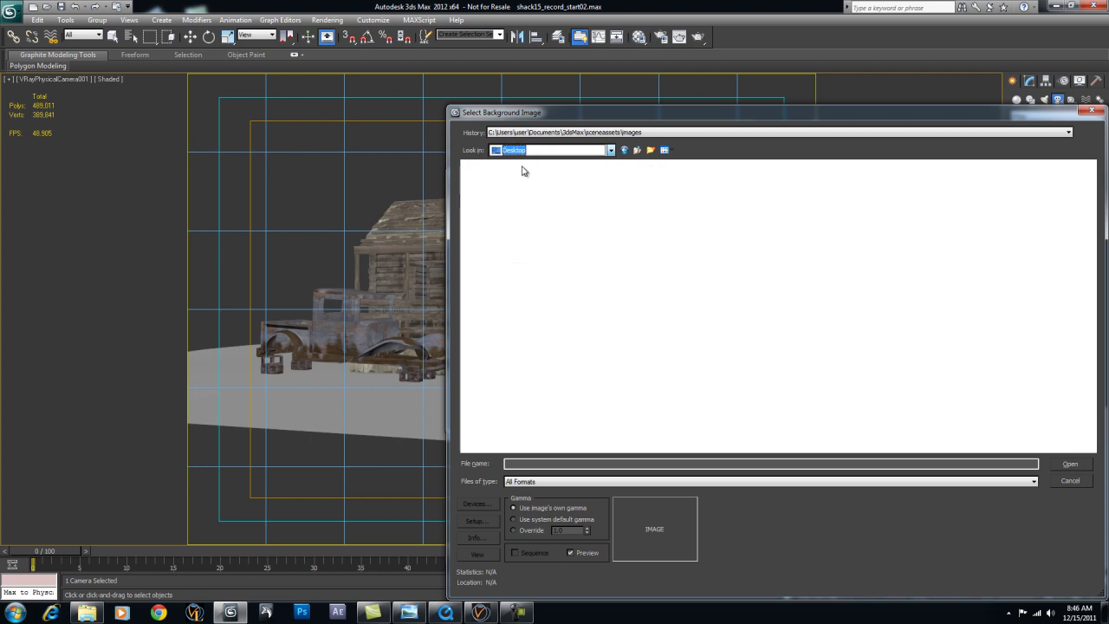
{"action": "double_click", "coordinate": [574, 246]}
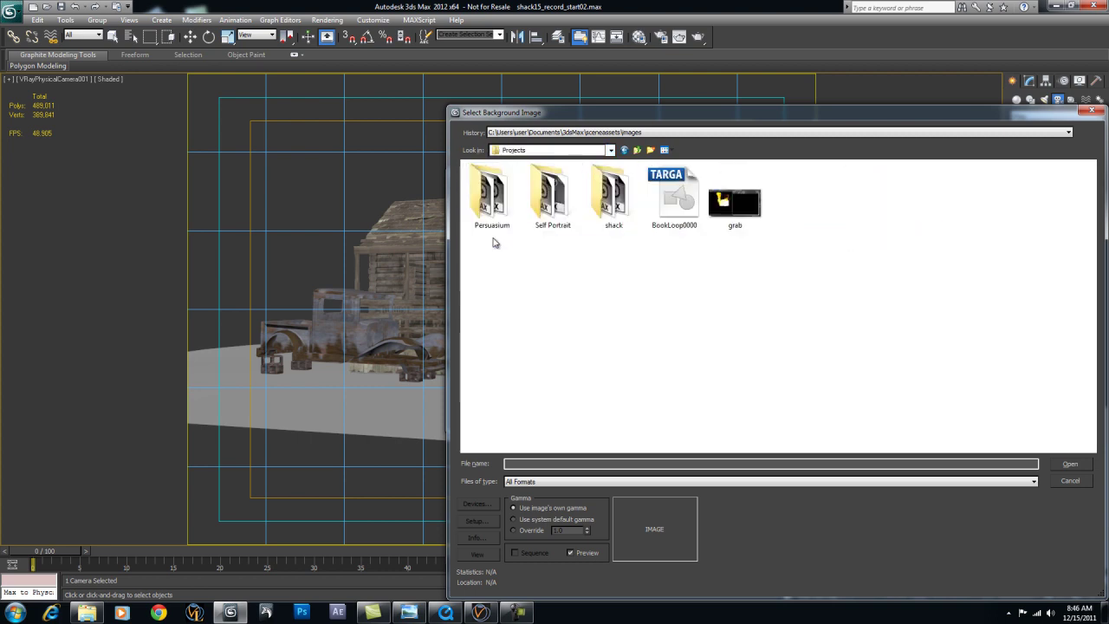
{"action": "double_click", "coordinate": [614, 206]}
{"action": "double_click", "coordinate": [674, 283]}
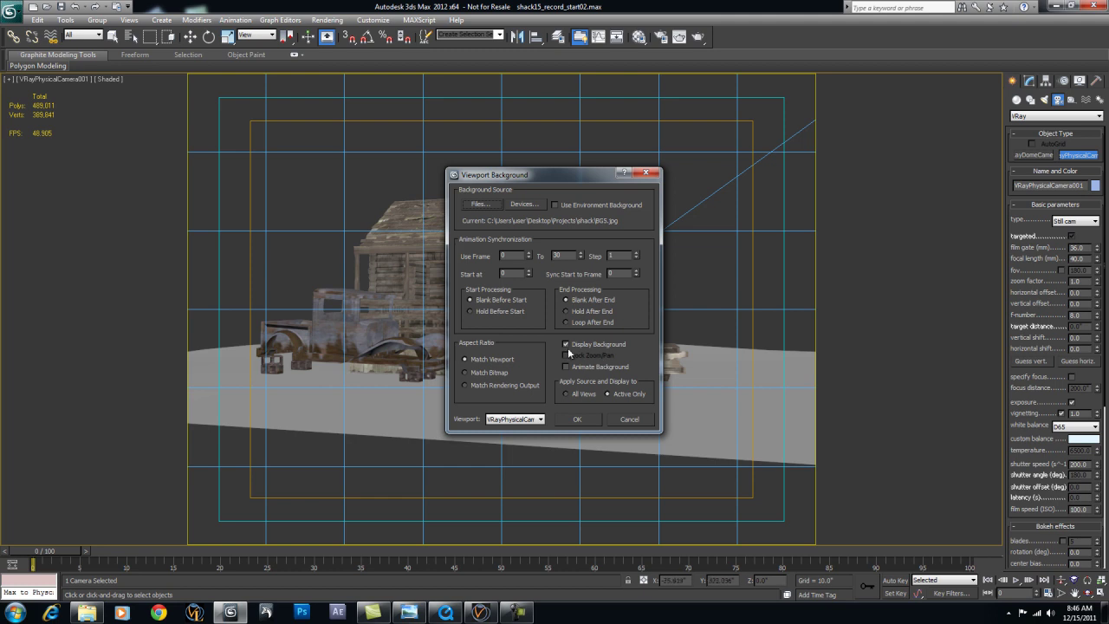
{"action": "left_click", "coordinate": [577, 419]}
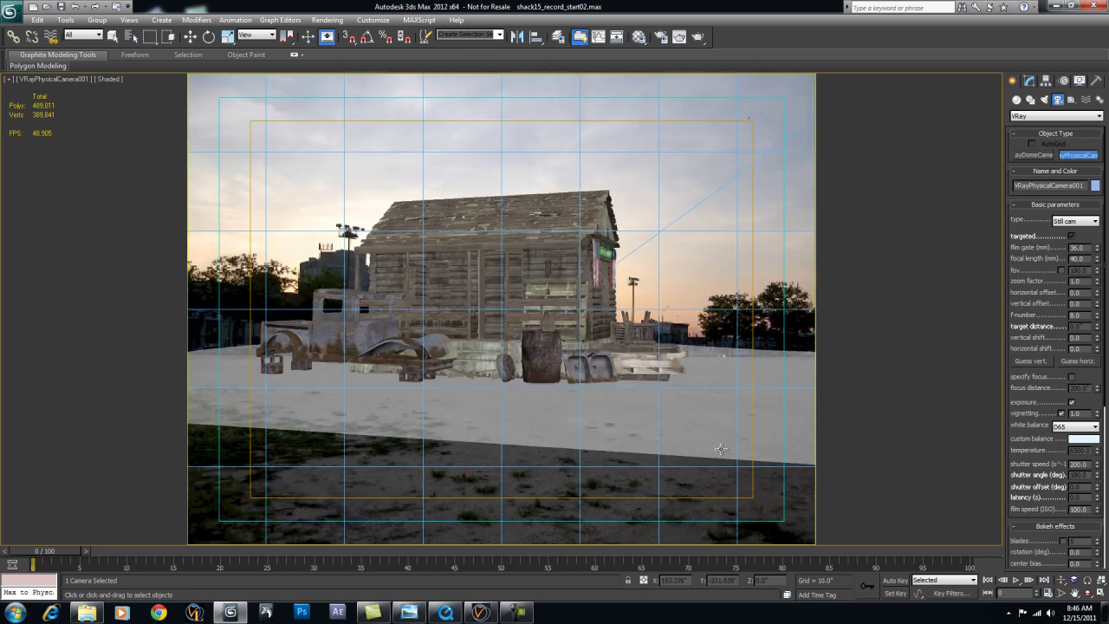
- Orbit and dolly the physical camera closer for an angled view of the shack's flagged front
{"action": "left_click", "coordinate": [1088, 593]}
{"action": "left_click_drag", "start_coordinate": [559, 428], "coordinate": [506, 384]}
{"action": "left_click", "coordinate": [1061, 579]}
{"action": "left_click_drag", "start_coordinate": [490, 468], "coordinate": [501, 421]}
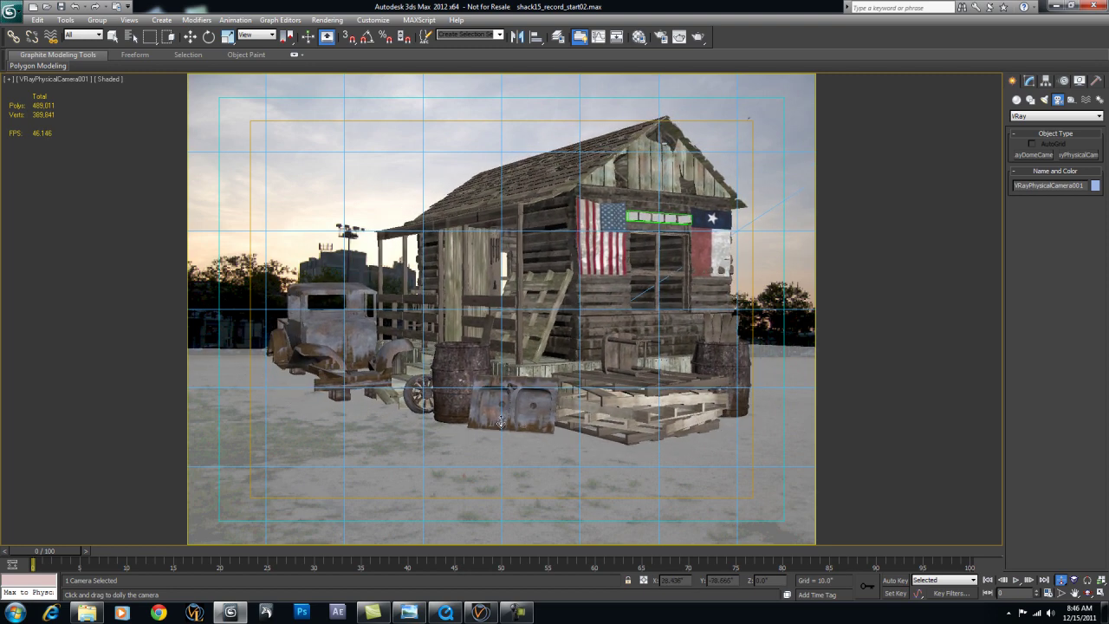
{"action": "left_click", "coordinate": [1088, 593]}
{"action": "left_click_drag", "start_coordinate": [532, 397], "coordinate": [517, 337]}
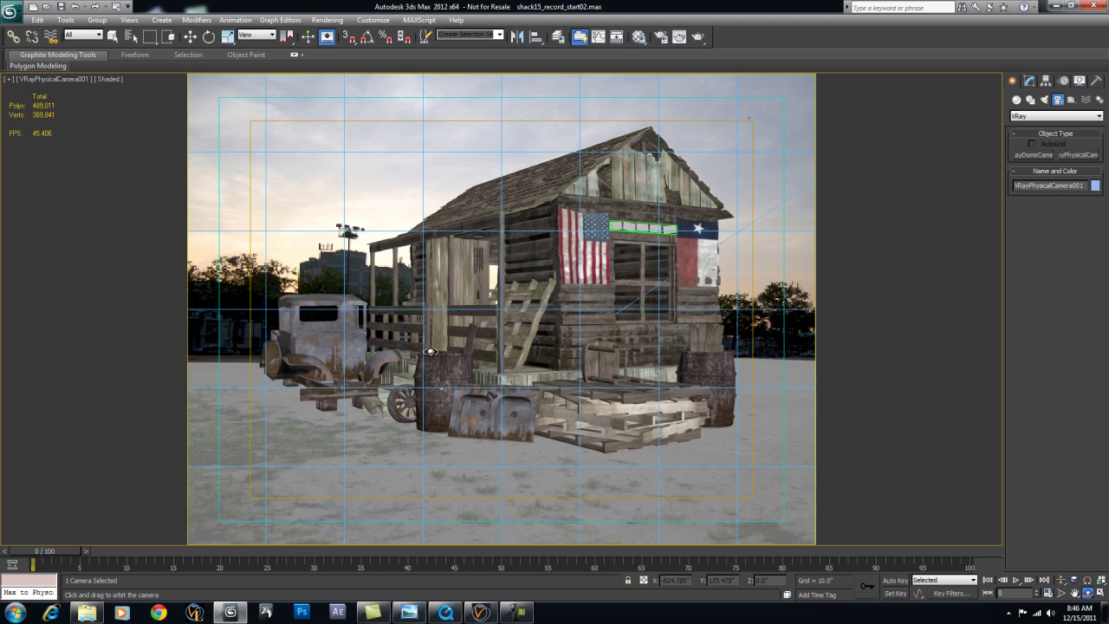
- Instance the DefaultVRaySky map into V-Ray's GI and reflection/refraction environment overrides, then close Environment
{"action": "key", "text": "8"}
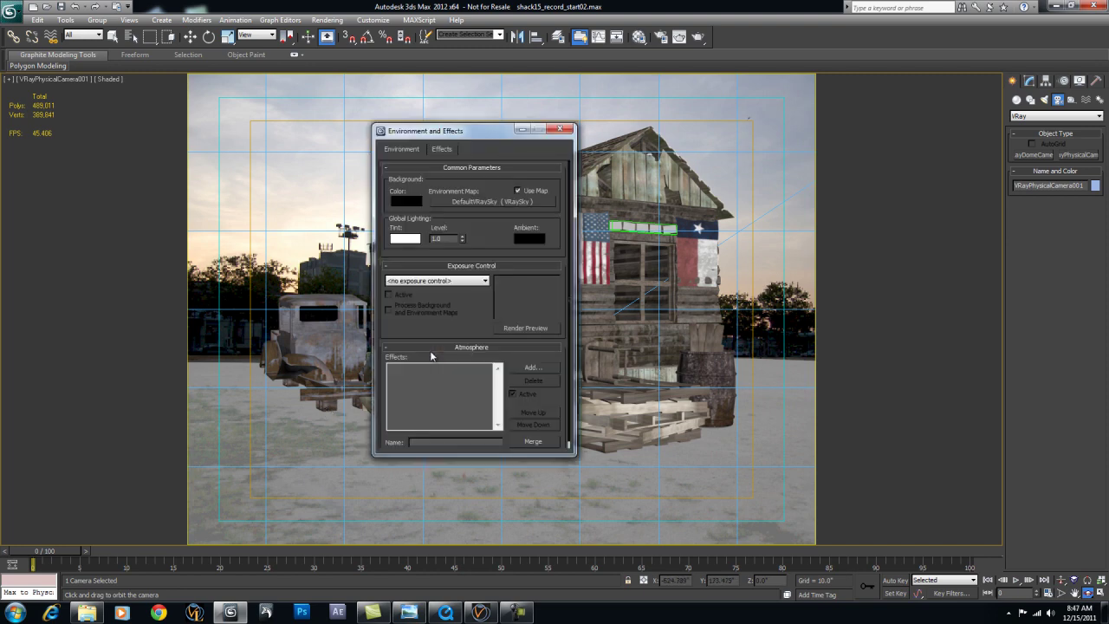
{"action": "left_click", "coordinate": [660, 38]}
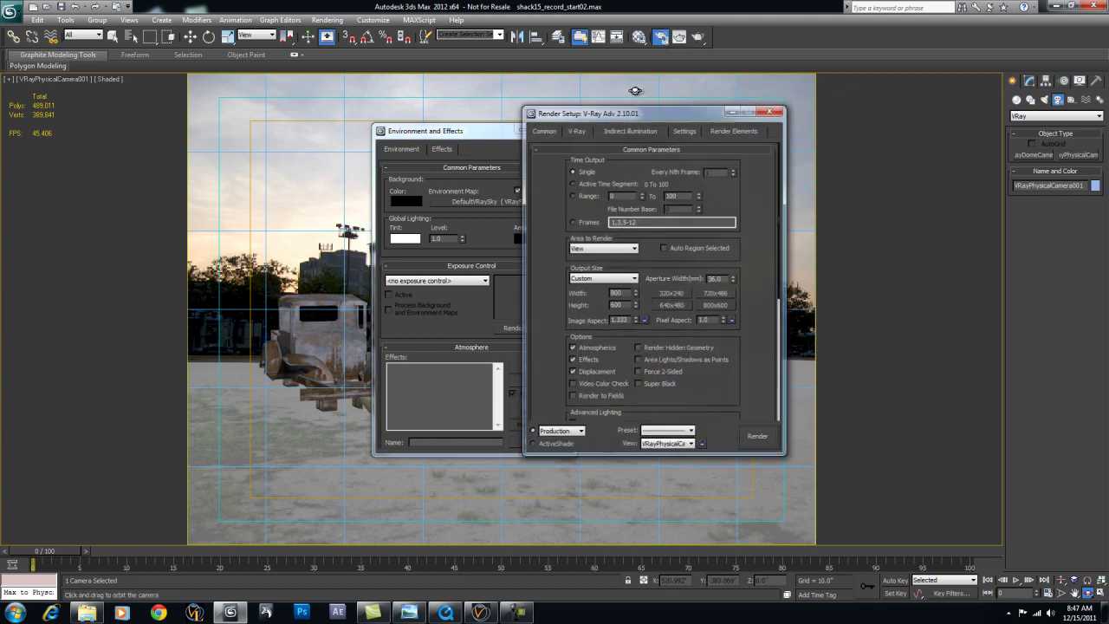
{"action": "left_click", "coordinate": [576, 130]}
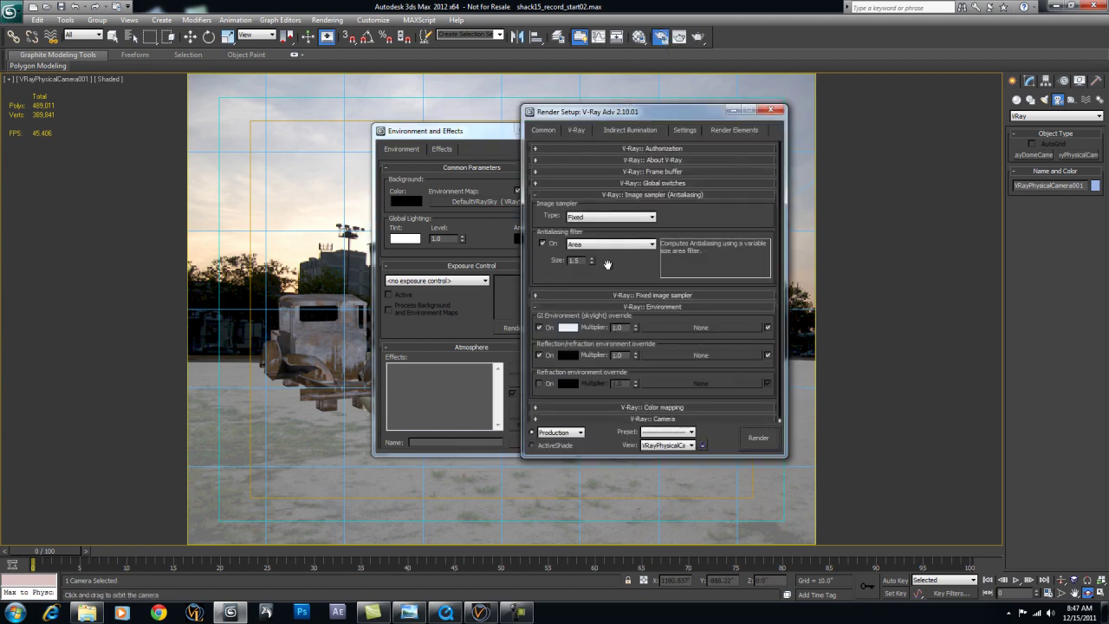
{"action": "mouse_move", "coordinate": [609, 265]}
{"action": "left_mouse_down"}
{"action": "mouse_move", "coordinate": [616, 237]}
{"action": "mouse_move", "coordinate": [614, 265]}
{"action": "left_mouse_up"}
{"action": "left_click_drag", "start_coordinate": [481, 202], "coordinate": [686, 355]}
{"action": "left_click", "coordinate": [631, 318]}
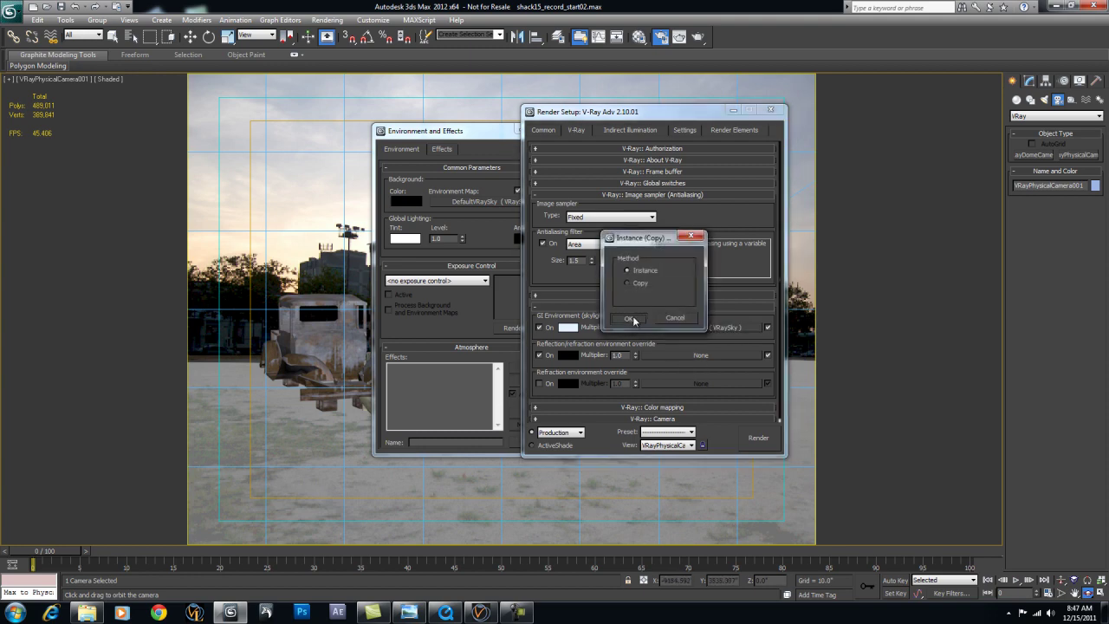
{"action": "left_click", "coordinate": [631, 318]}
{"action": "left_click", "coordinate": [489, 131]}
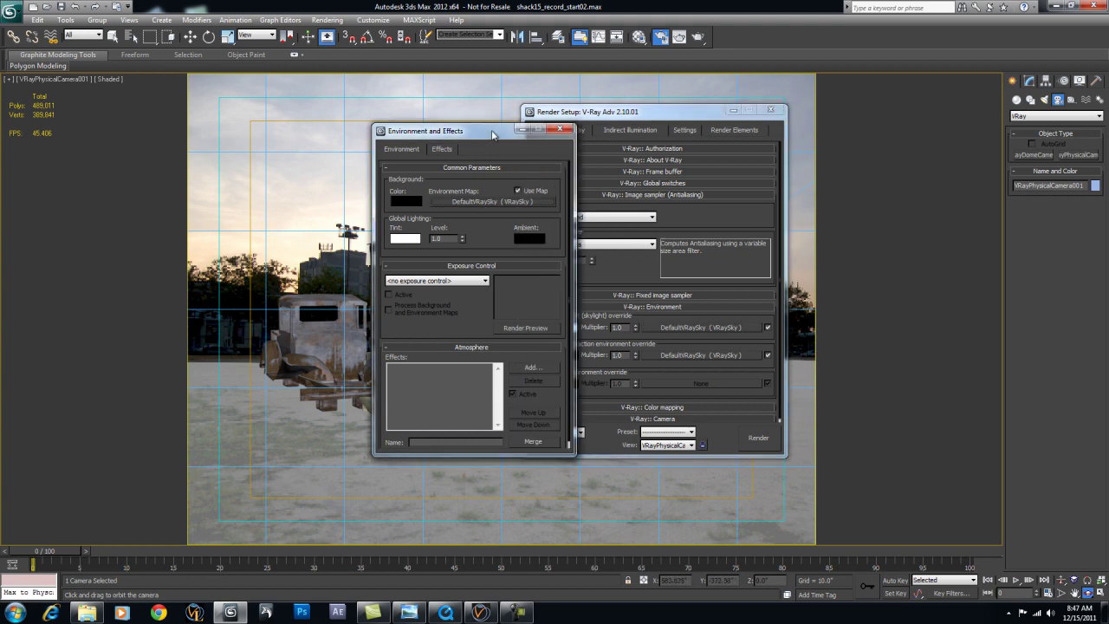
{"action": "left_click", "coordinate": [565, 131]}
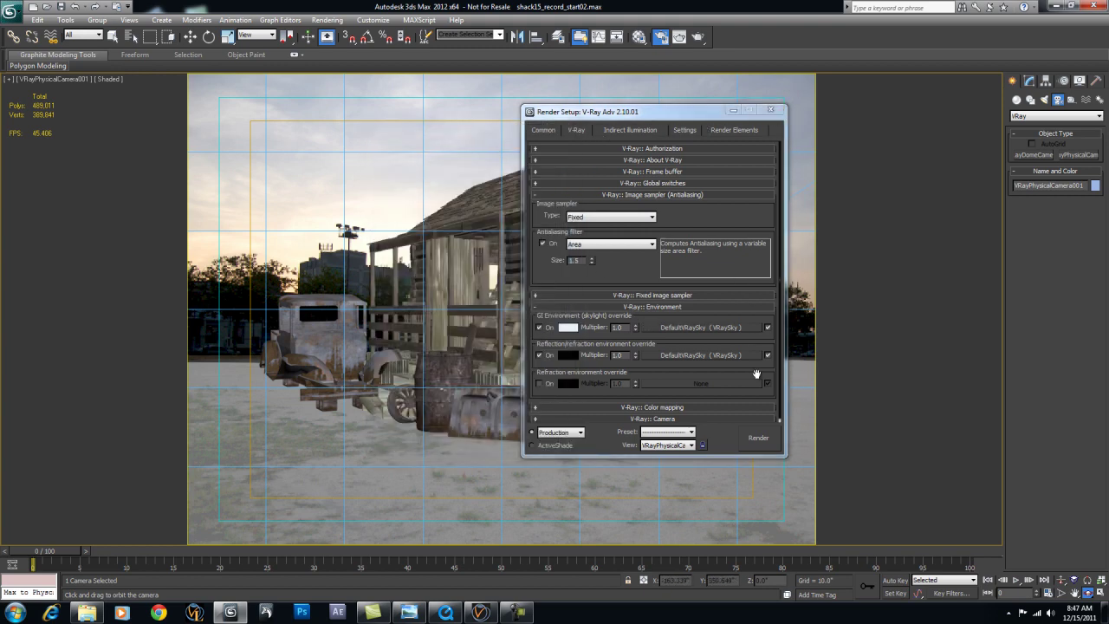
- Render the camera view at 800x600 and move the V-Ray frame buffer out of the way
{"action": "left_click", "coordinate": [773, 442]}
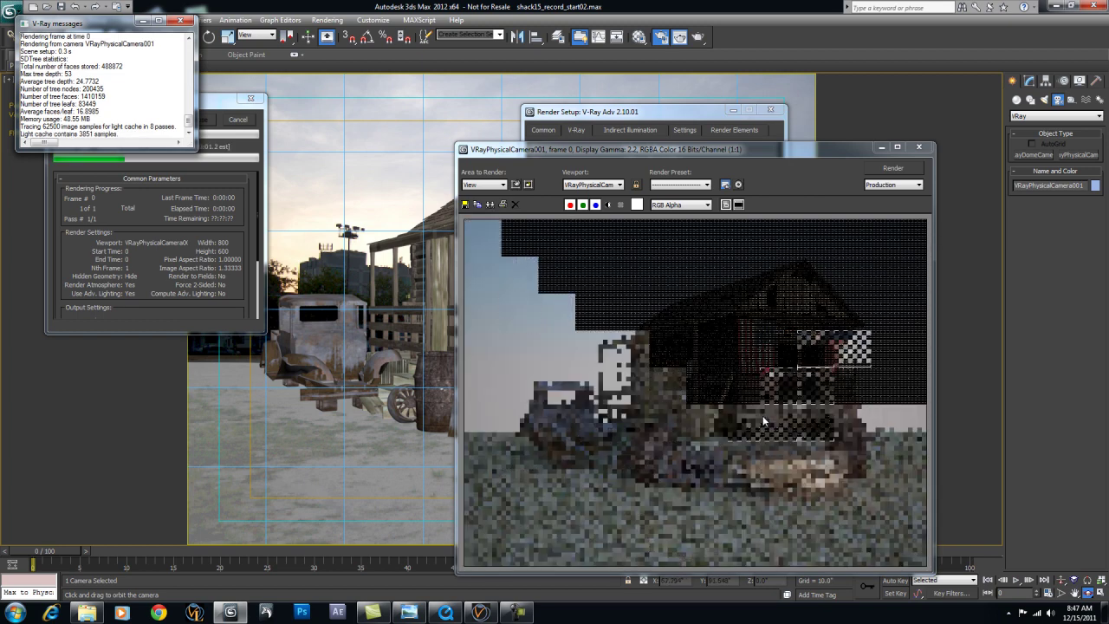
{"action": "left_click_drag", "start_coordinate": [658, 153], "coordinate": [646, 97]}
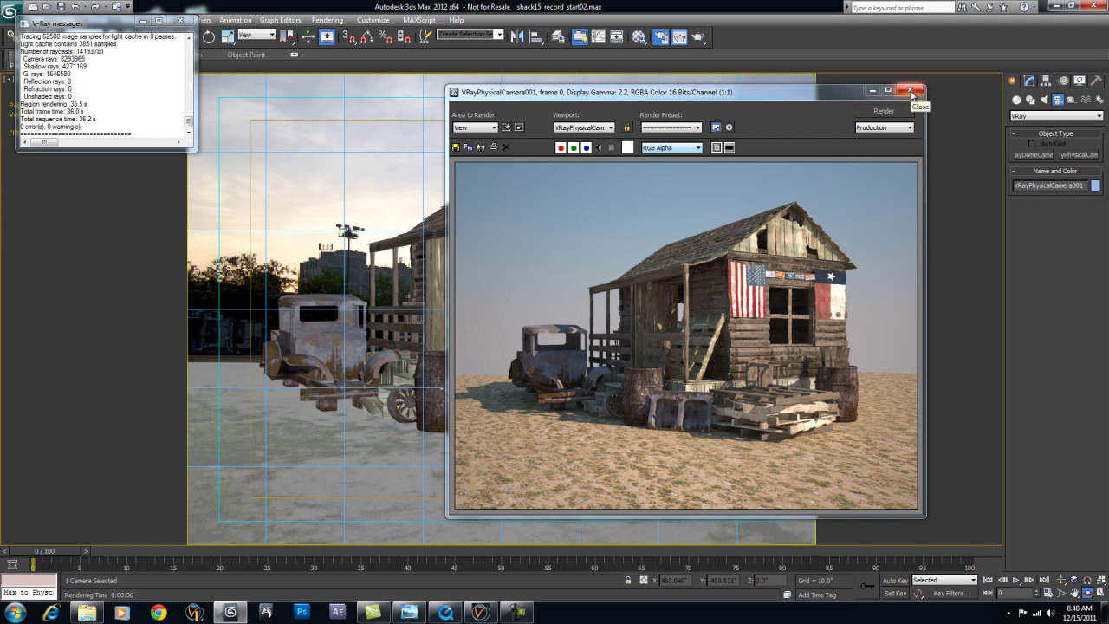
- Close the render windows, restore the four-viewport layout and show the V-Ray camera in the large viewport
{"action": "left_click", "coordinate": [910, 92]}
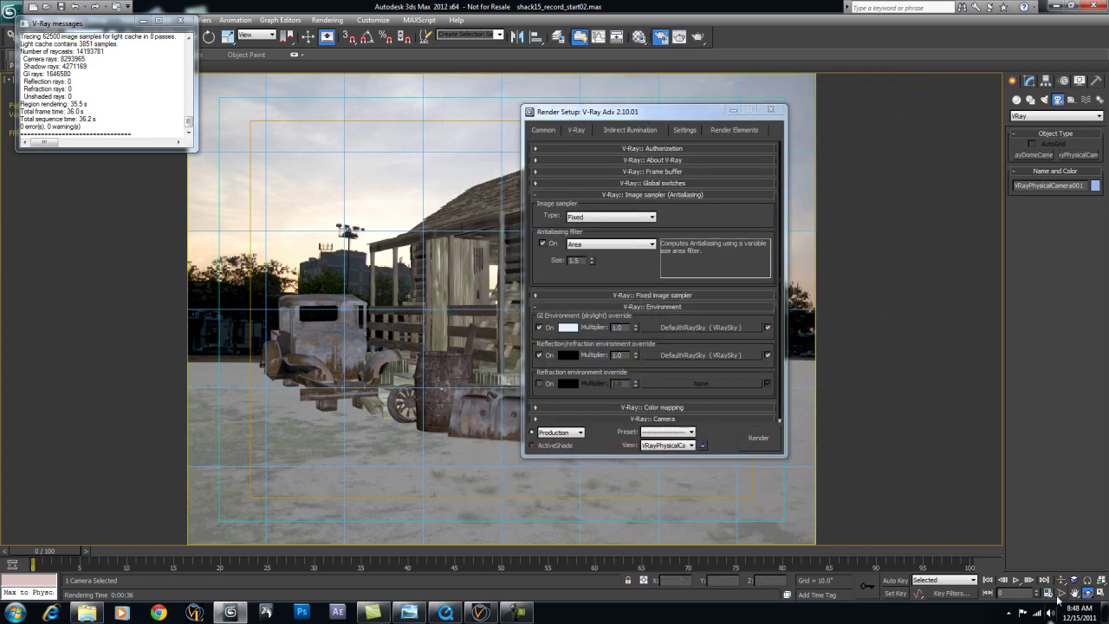
{"action": "left_click", "coordinate": [1098, 594]}
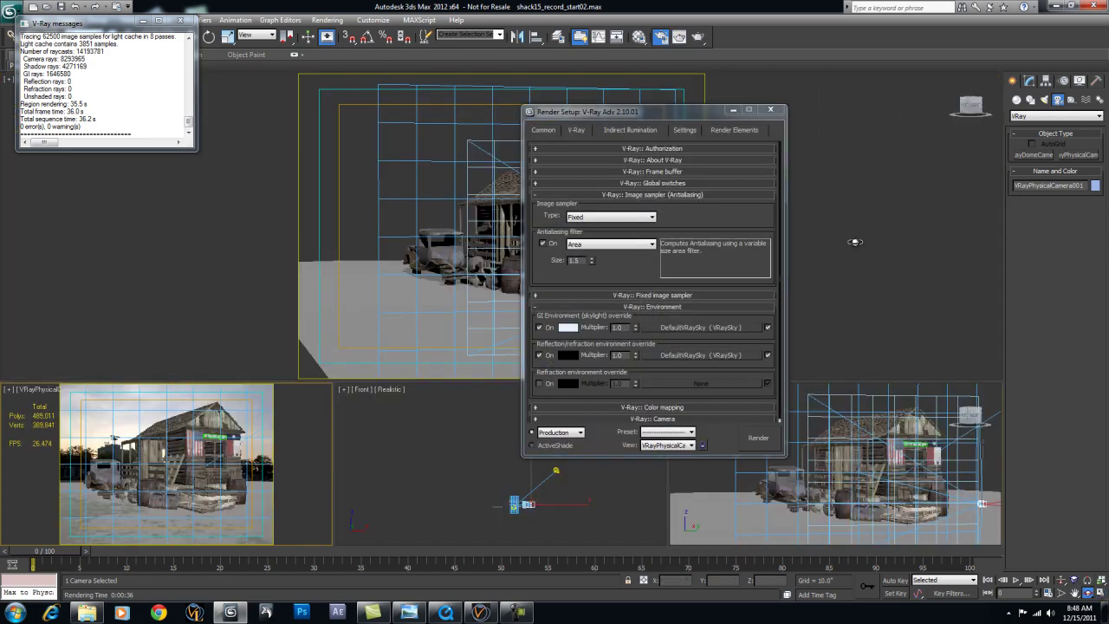
{"action": "left_click", "coordinate": [770, 110]}
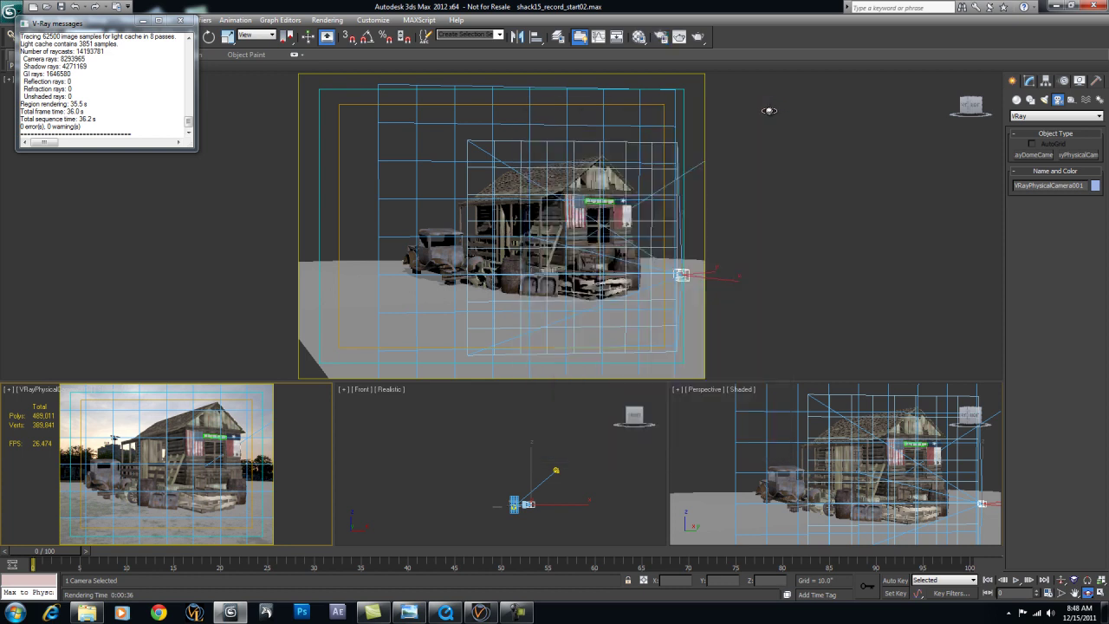
{"action": "key", "text": "ctrl+r"}
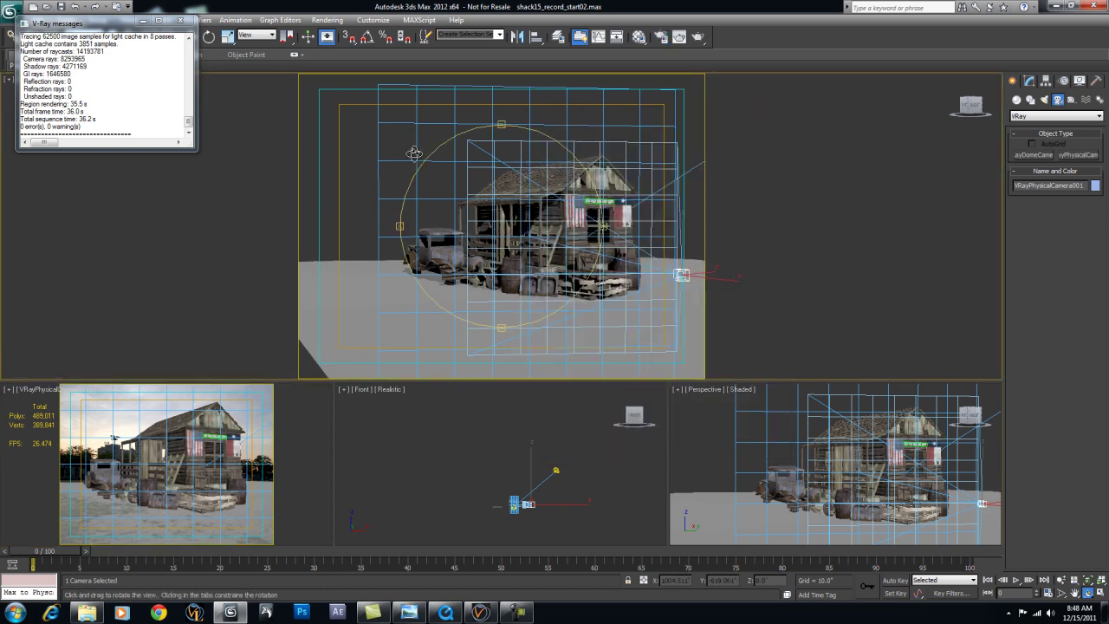
{"action": "key", "text": "c"}
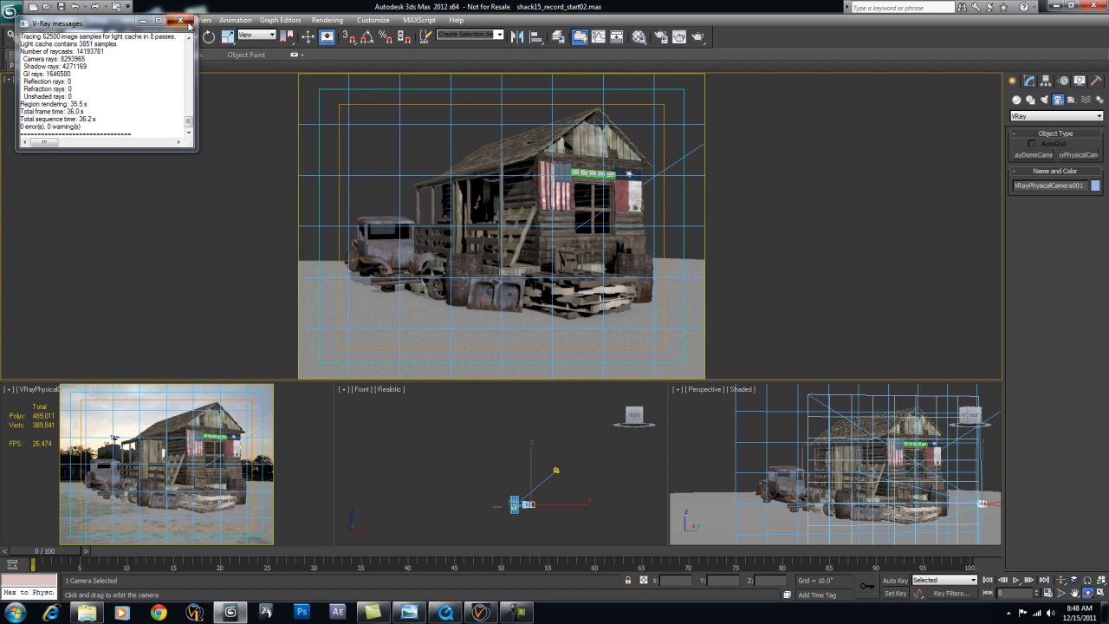
{"action": "left_click", "coordinate": [121, 79]}
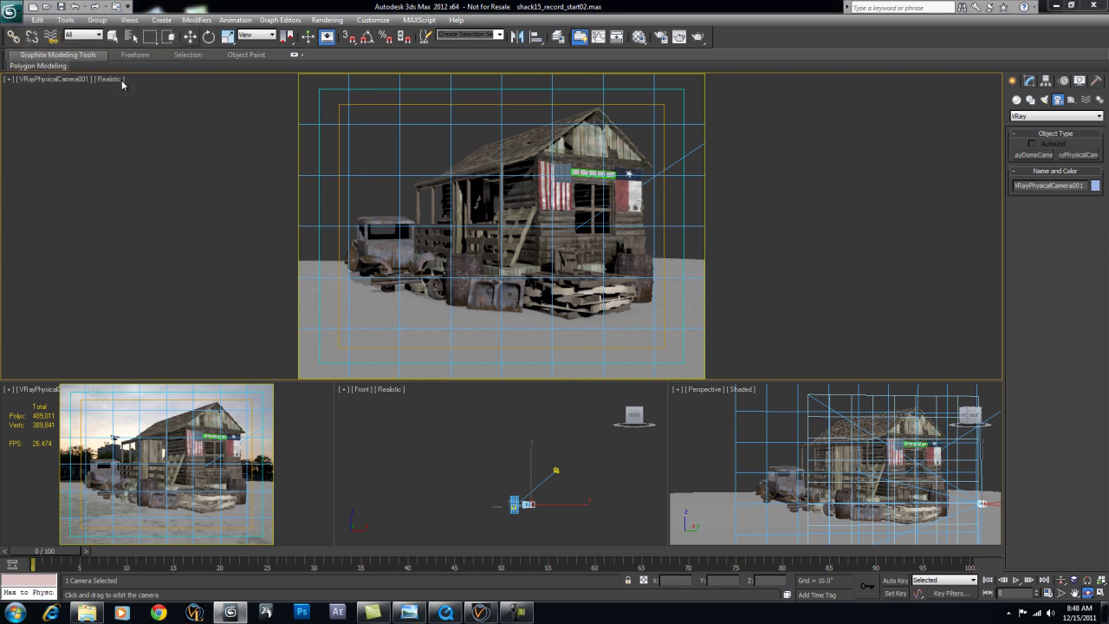
- Switch the camera viewport to a live ActiveShade render and reopen the last rendered frame
{"action": "left_click", "coordinate": [69, 82]}
{"action": "mouse_move", "coordinate": [140, 231]}
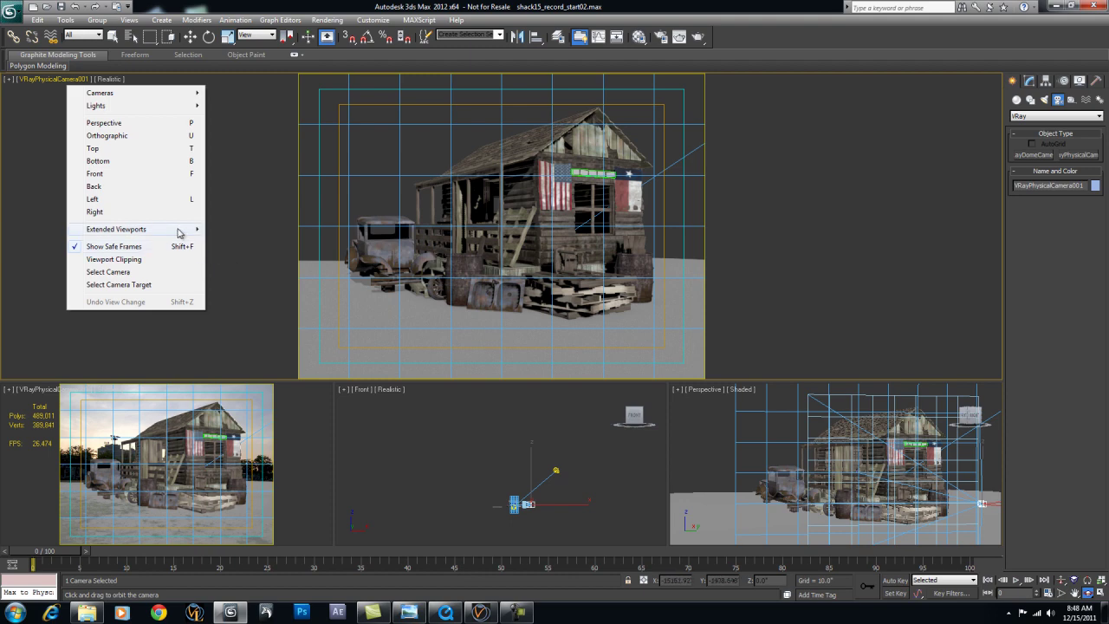
{"action": "mouse_move", "coordinate": [179, 231]}
{"action": "left_click", "coordinate": [240, 272]}
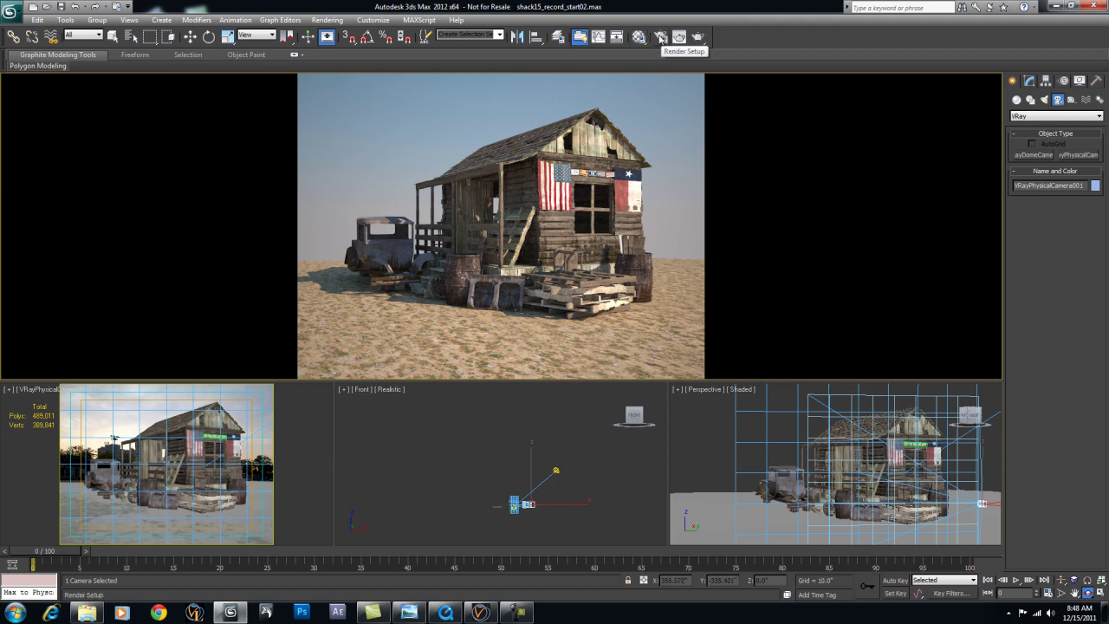
{"action": "left_click", "coordinate": [679, 36]}
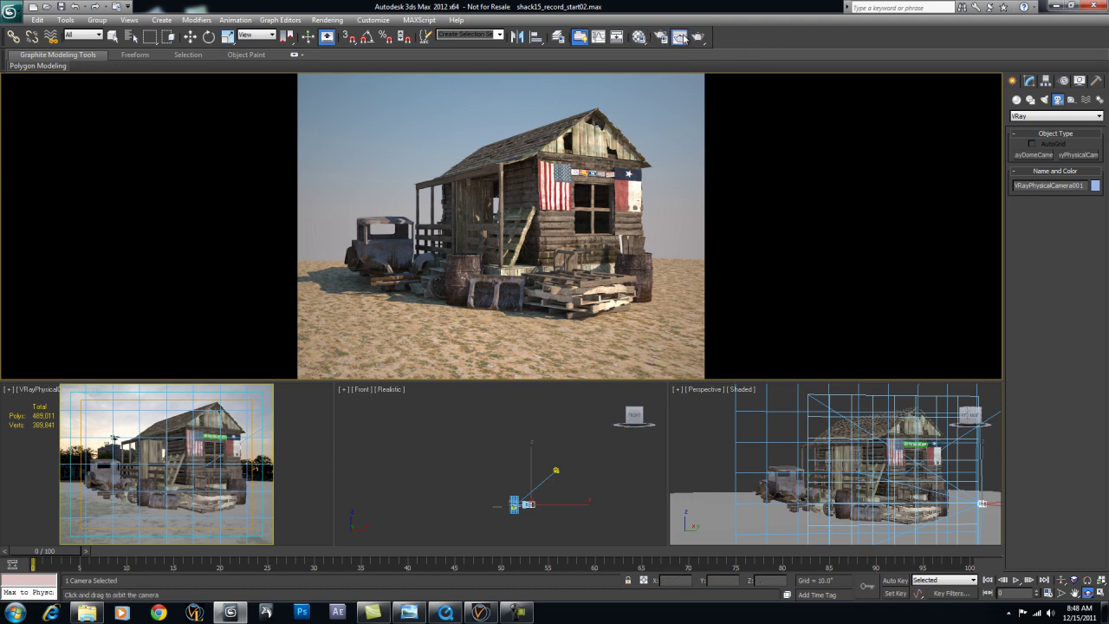
- Place the V-Ray frame buffer beside the ActiveShade view to compare, then move it back and close it
{"action": "left_click_drag", "start_coordinate": [645, 92], "coordinate": [868, 19]}
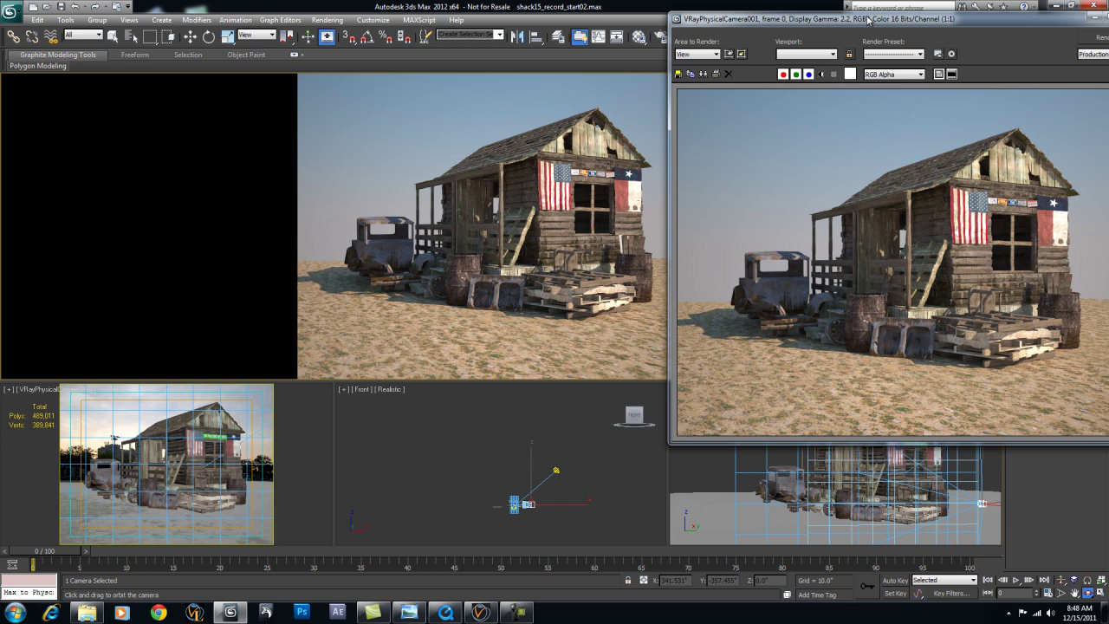
{"action": "left_click_drag", "start_coordinate": [868, 19], "coordinate": [693, 107]}
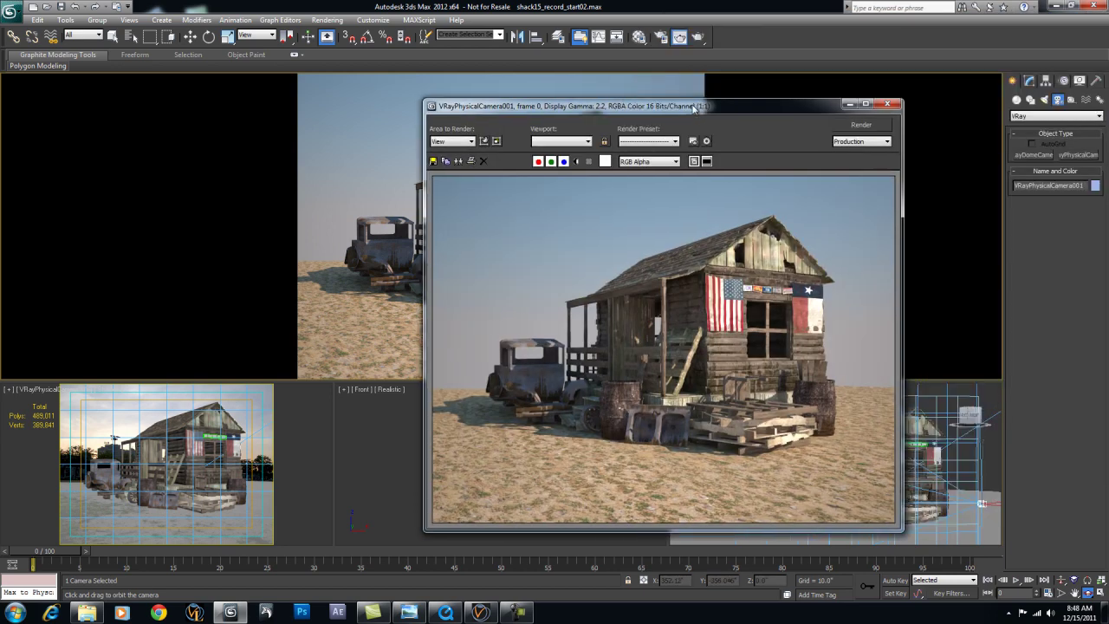
{"action": "left_click", "coordinate": [882, 105]}
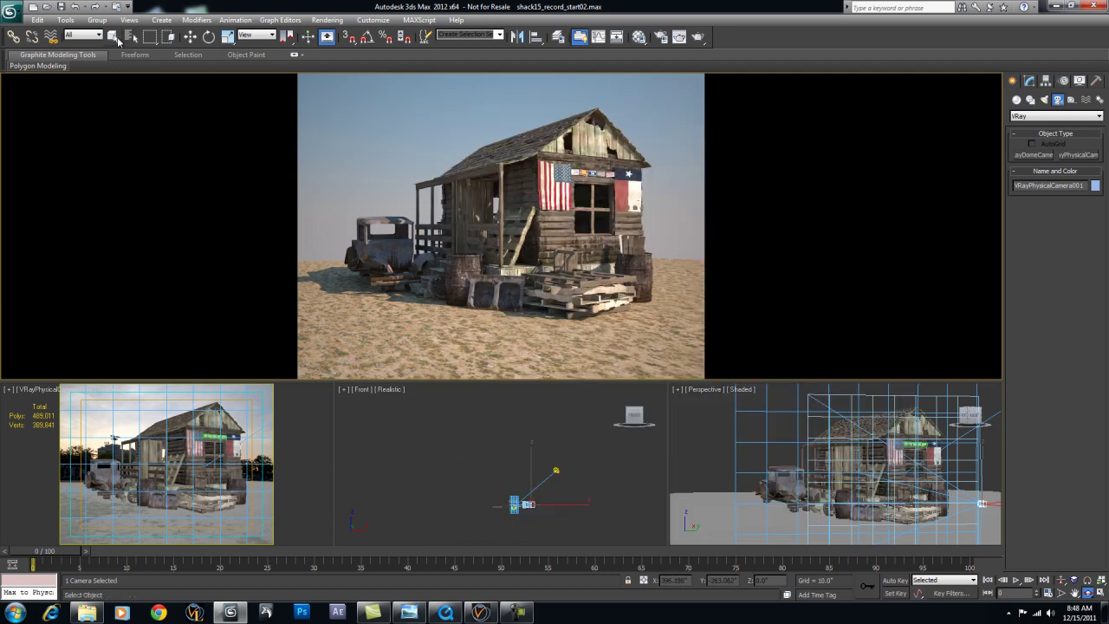
- Instance the DefaultVRaySky map into a Material Editor slot and enable its manual sun node
{"action": "key", "text": "q"}
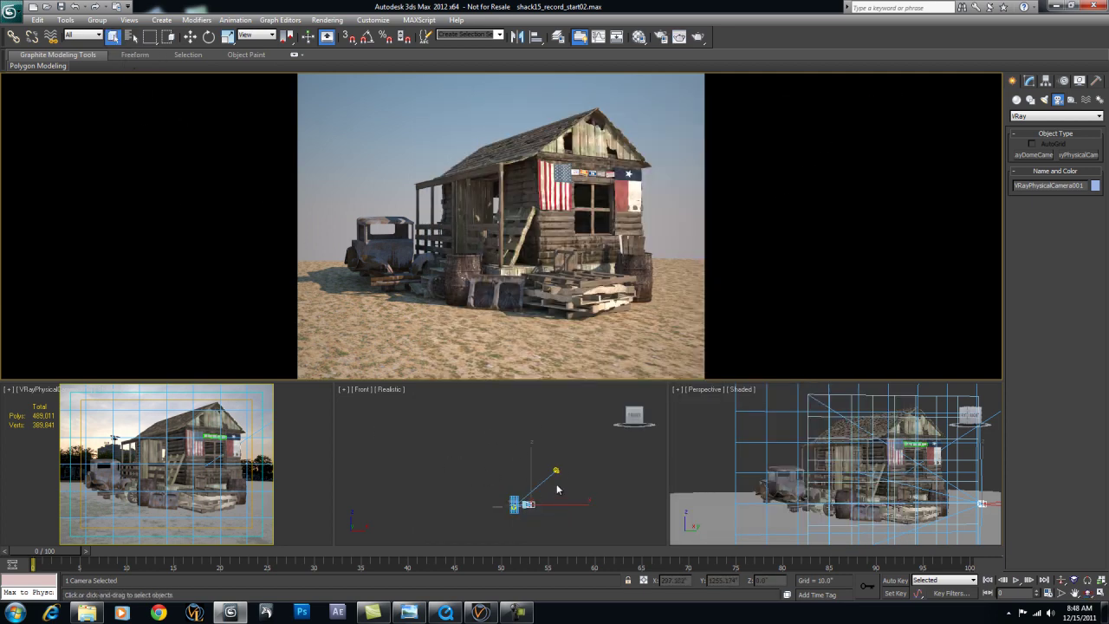
{"action": "left_click", "coordinate": [577, 438]}
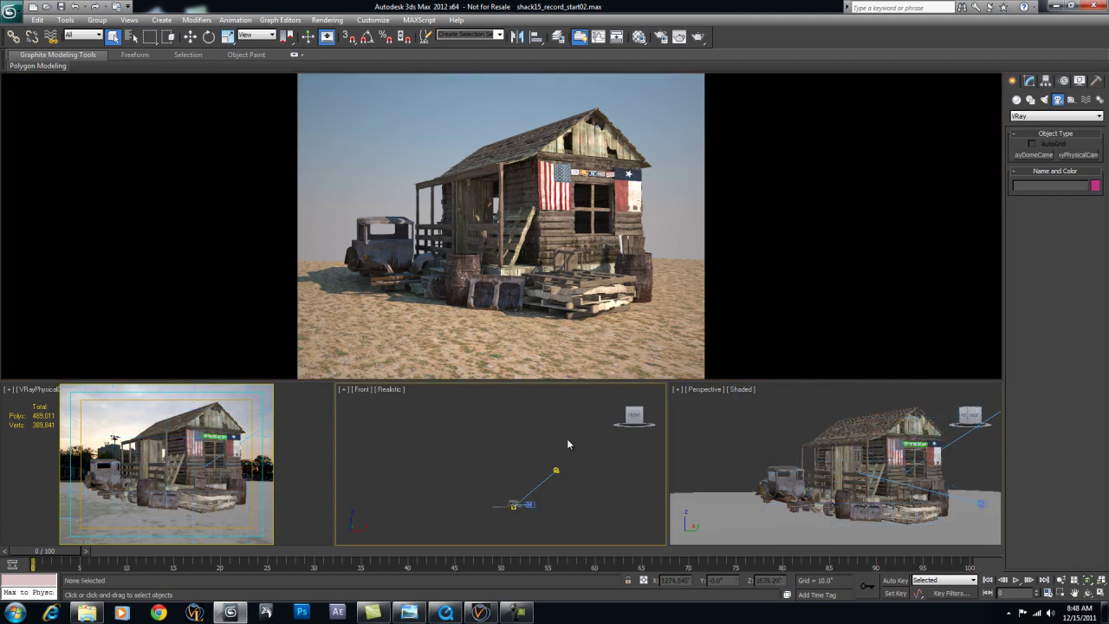
{"action": "key", "text": "m"}
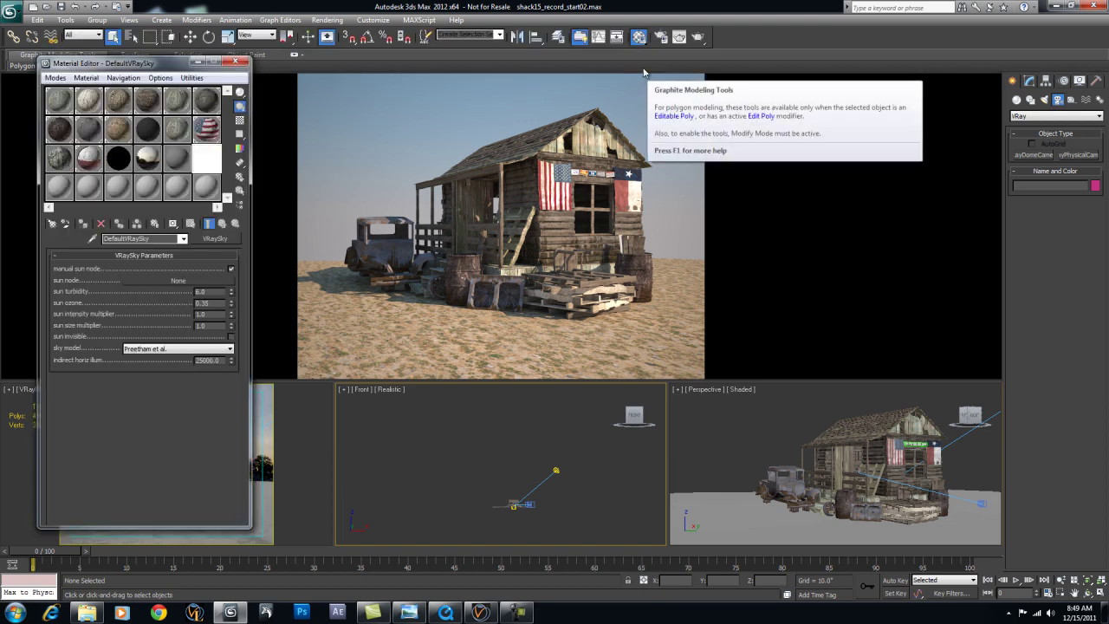
{"action": "key", "text": "8"}
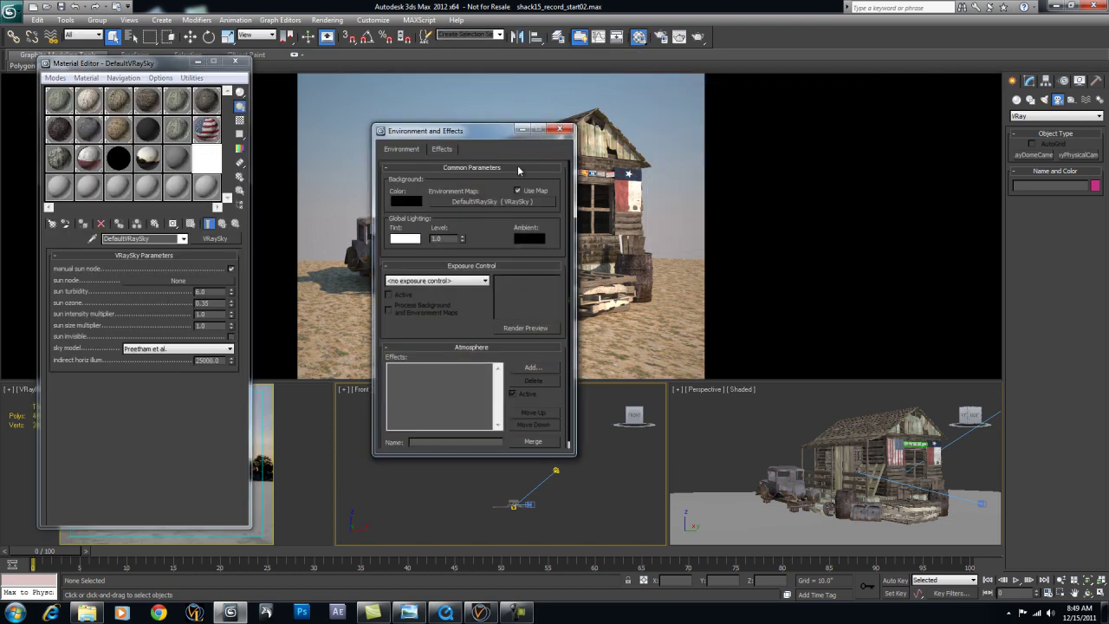
{"action": "left_click_drag", "start_coordinate": [492, 202], "coordinate": [199, 167]}
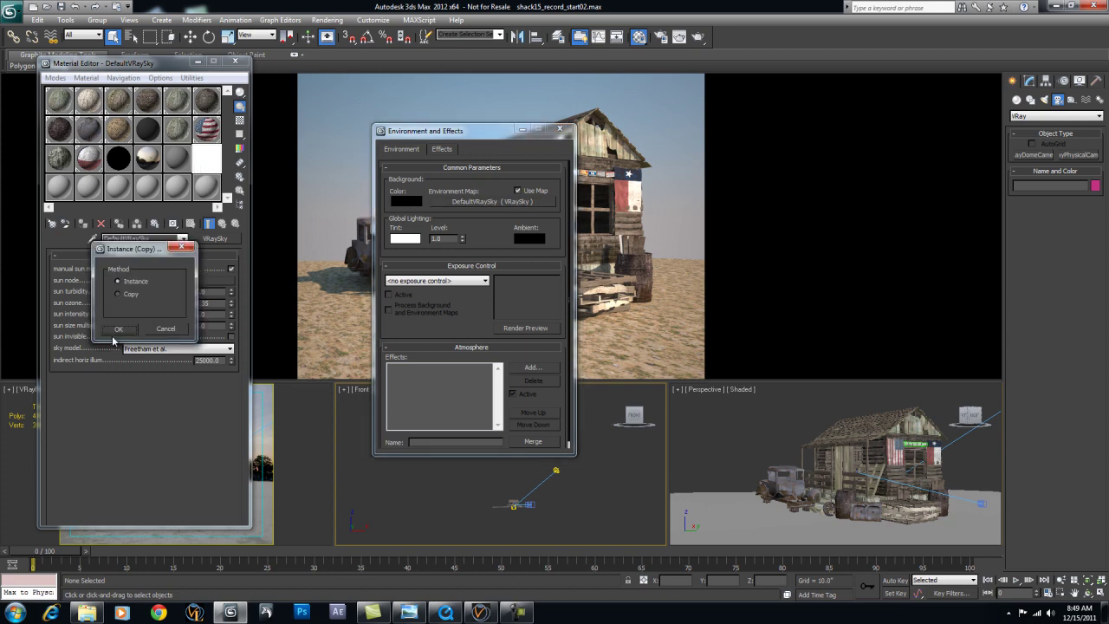
{"action": "left_click", "coordinate": [114, 337]}
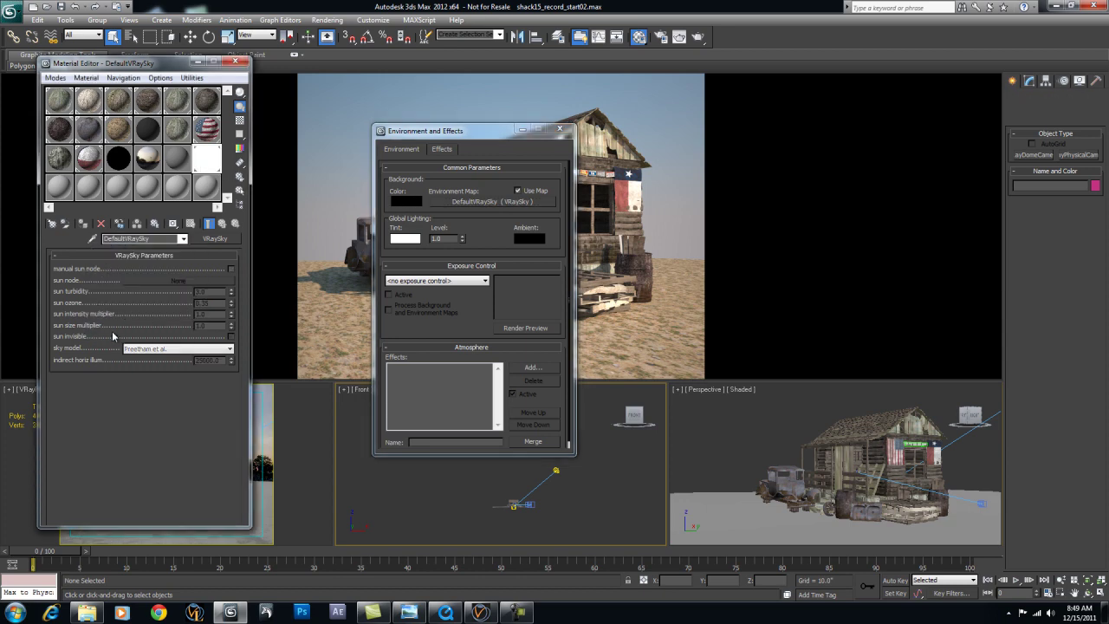
{"action": "left_click", "coordinate": [558, 131]}
{"action": "left_click", "coordinate": [232, 270]}
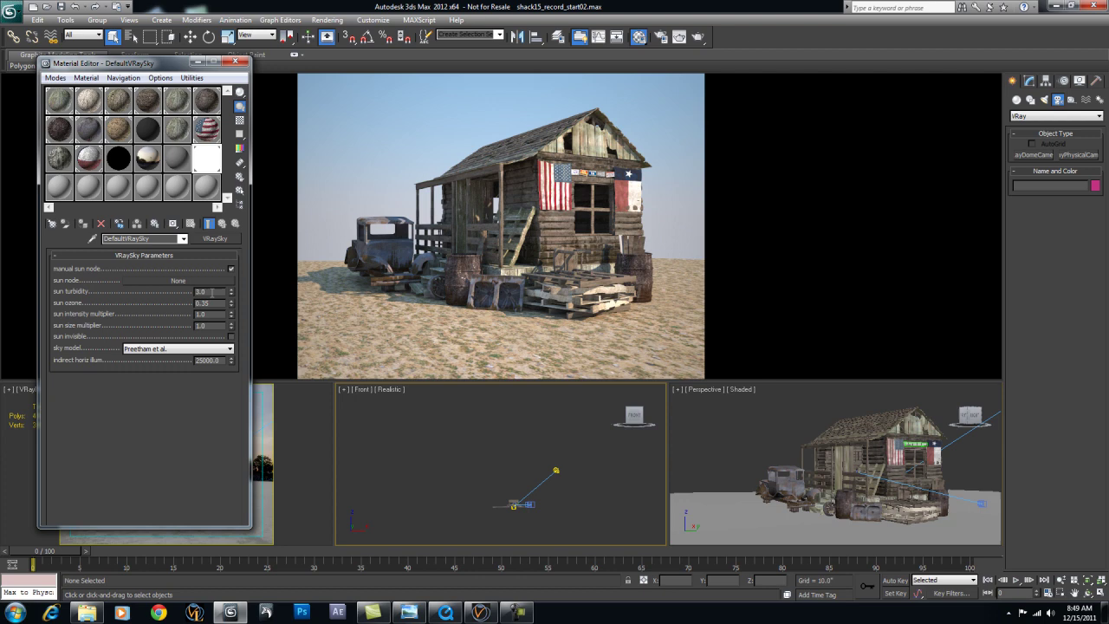
- Try sun turbidity values 6, 9 and 3, settling on 2
{"action": "double_click", "coordinate": [212, 292]}
{"action": "type", "text": "6"}
{"action": "key", "text": "Return"}
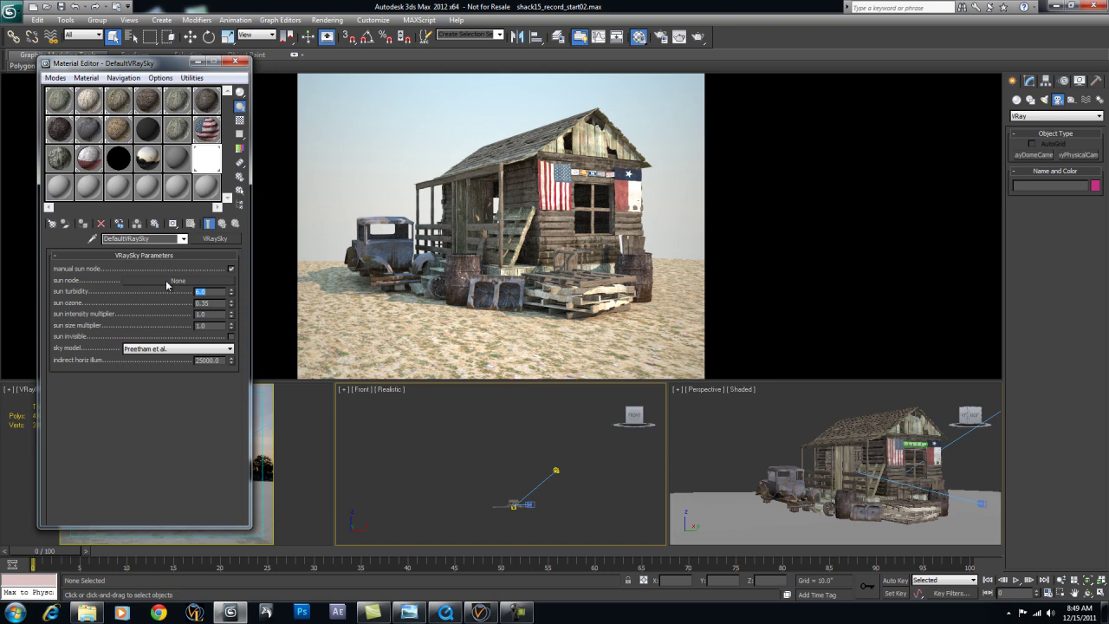
{"action": "type", "text": "9"}
{"action": "key", "text": "Return"}
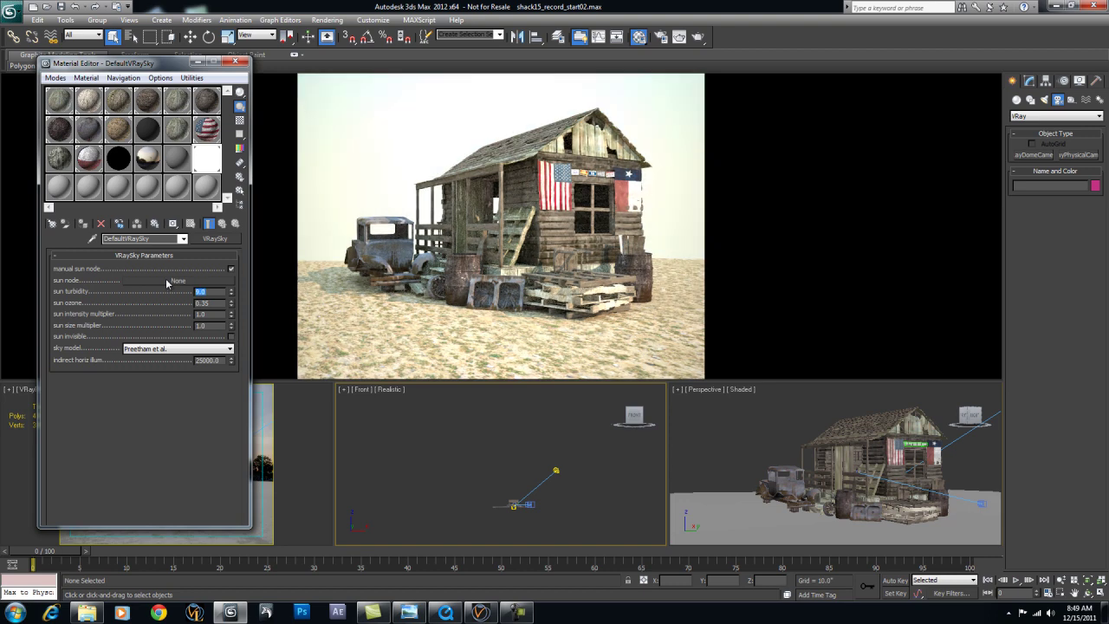
{"action": "type", "text": "3"}
{"action": "key", "text": "Return"}
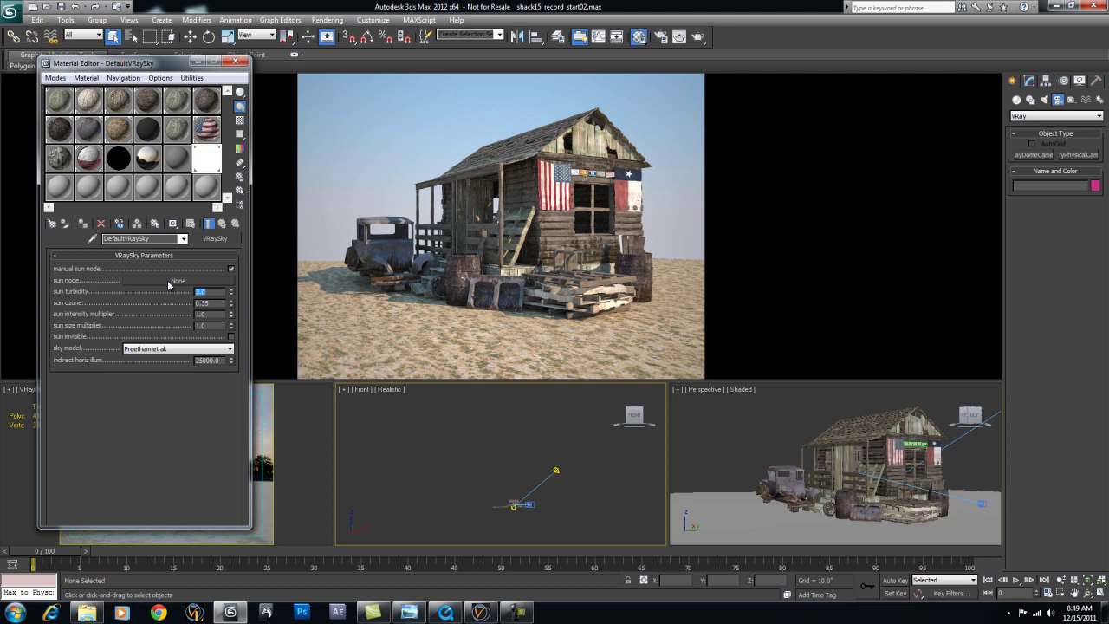
{"action": "type", "text": "2"}
{"action": "key", "text": "Return"}
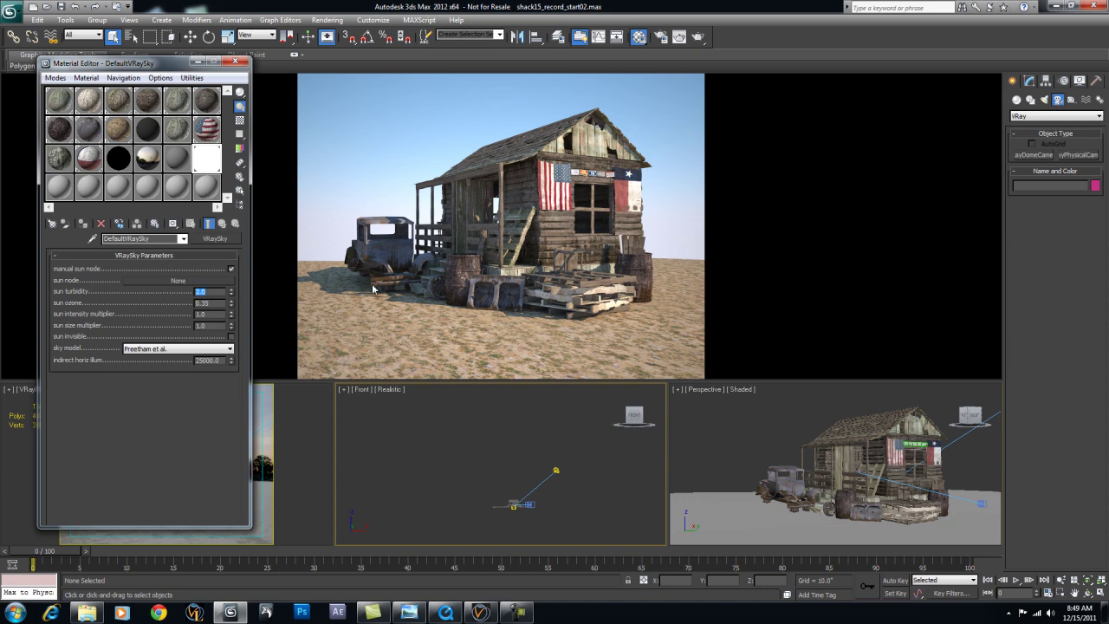
- Lower the sun intensity multiplier to 0.5, then to 0.25
{"action": "double_click", "coordinate": [201, 313]}
{"action": "key", "text": "BackSpace"}
{"action": "type", "text": "0.5"}
{"action": "key", "text": "Return"}
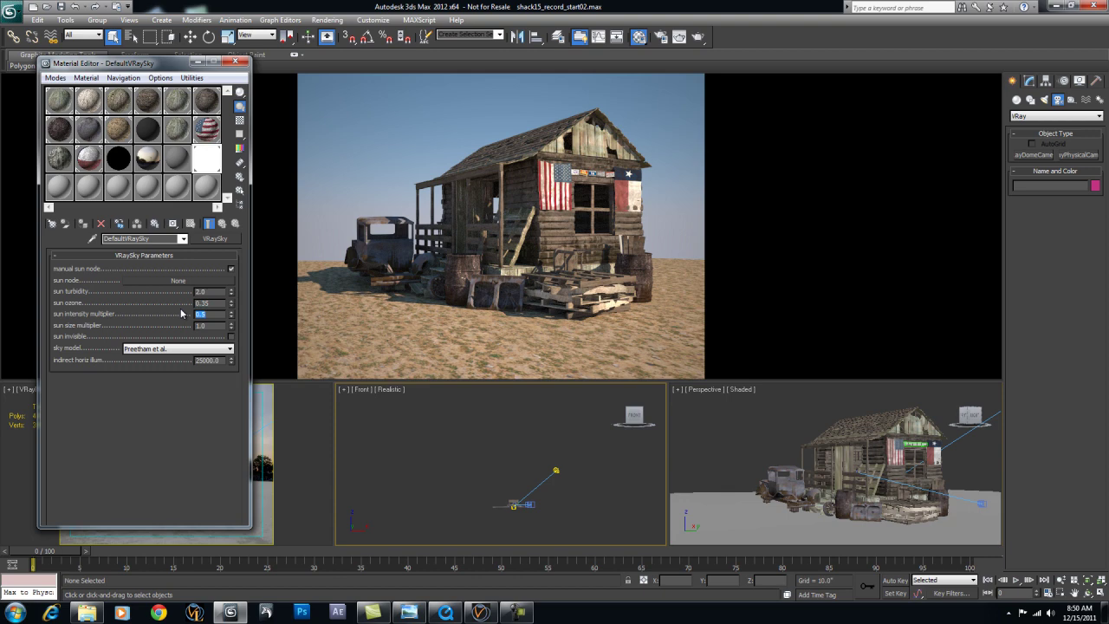
{"action": "key", "text": "BackSpace"}
{"action": "type", "text": ".25"}
{"action": "key", "text": "Return"}
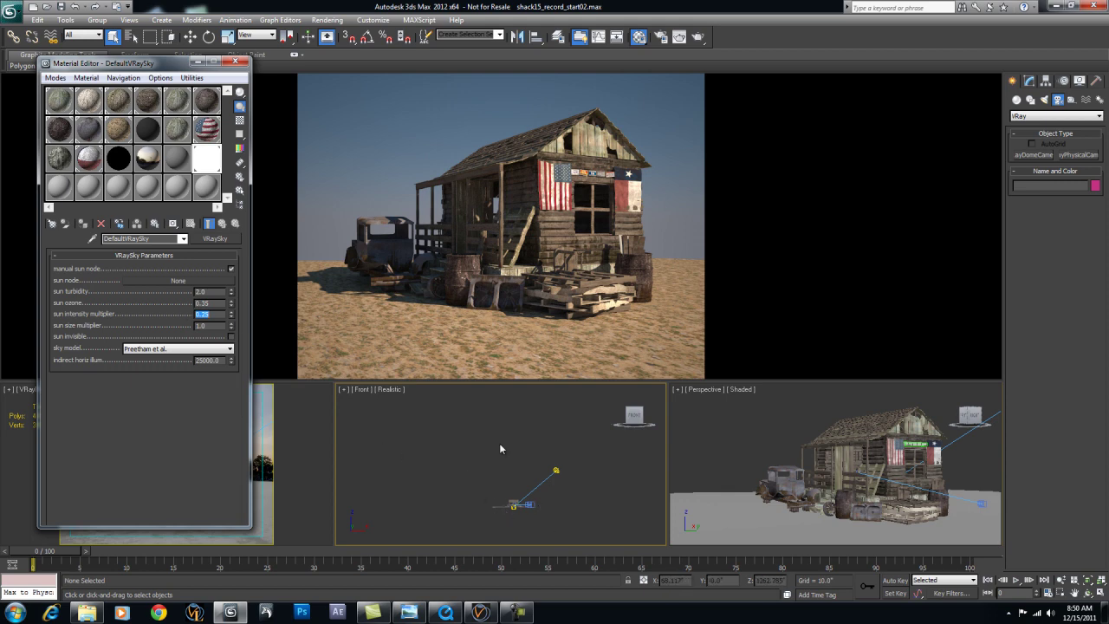
- Select VRayPhysicalCamera001 and turn off its vignetting in the Modify panel
{"action": "left_click", "coordinate": [463, 421]}
{"action": "left_click", "coordinate": [531, 503]}
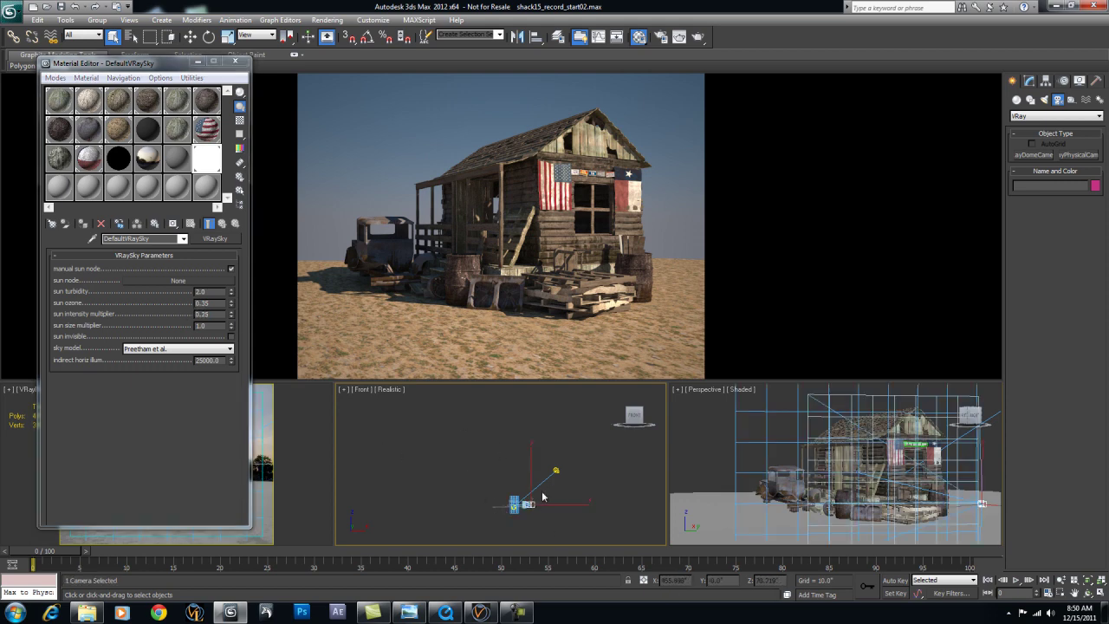
{"action": "left_click", "coordinate": [1030, 80]}
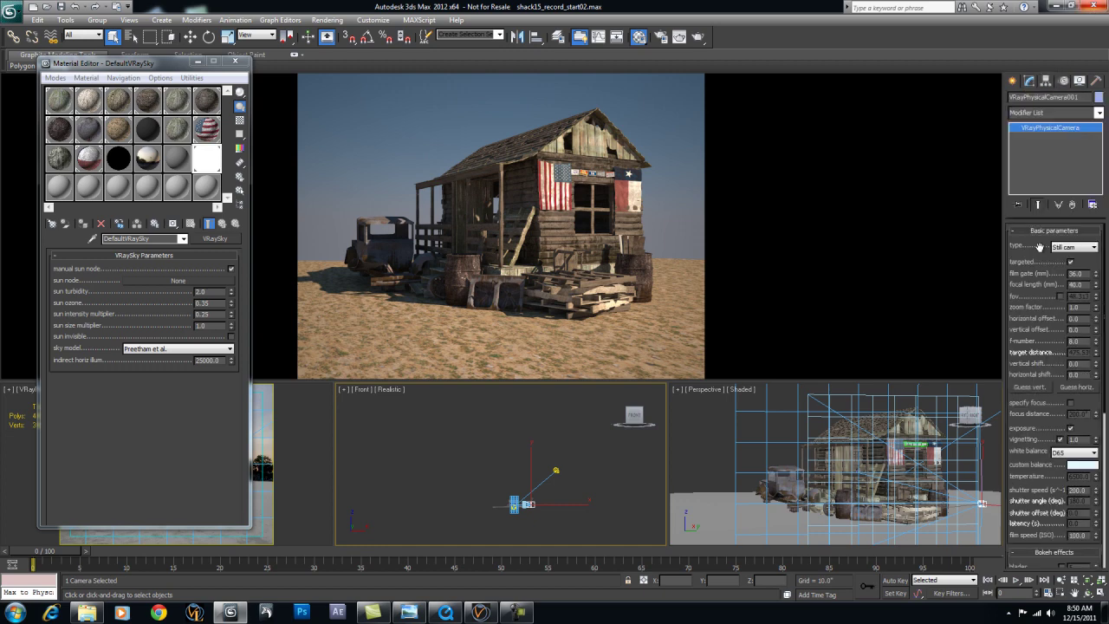
{"action": "left_click", "coordinate": [1060, 439]}
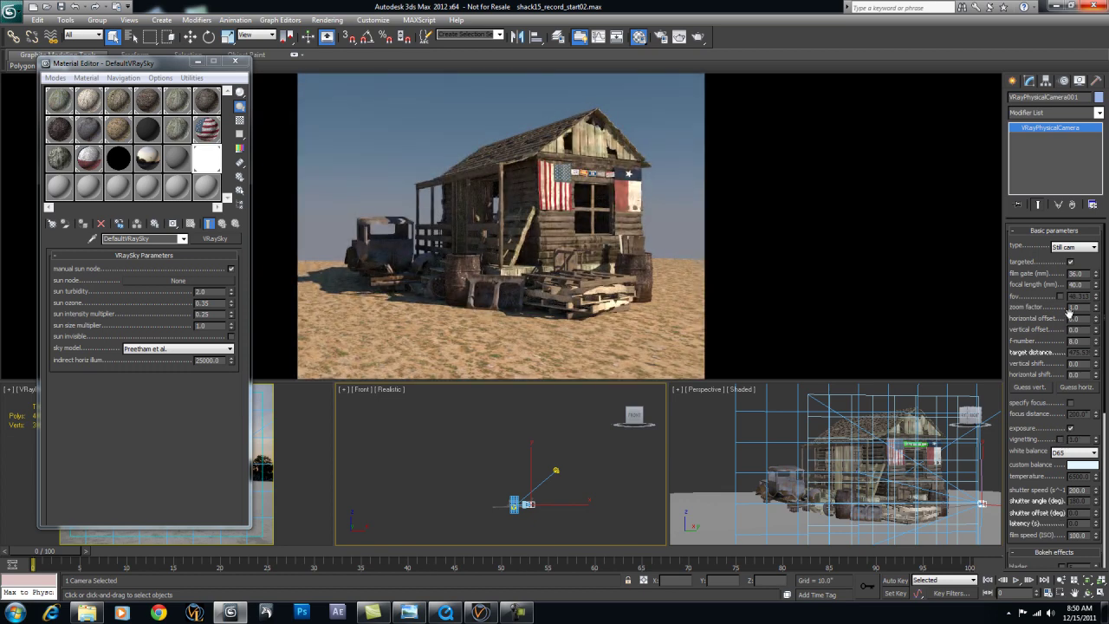
- Try an f-number of 4 on the camera, then set it back to 8.0
{"action": "left_click", "coordinate": [1072, 341]}
{"action": "type", "text": "4"}
{"action": "key", "text": "Return"}
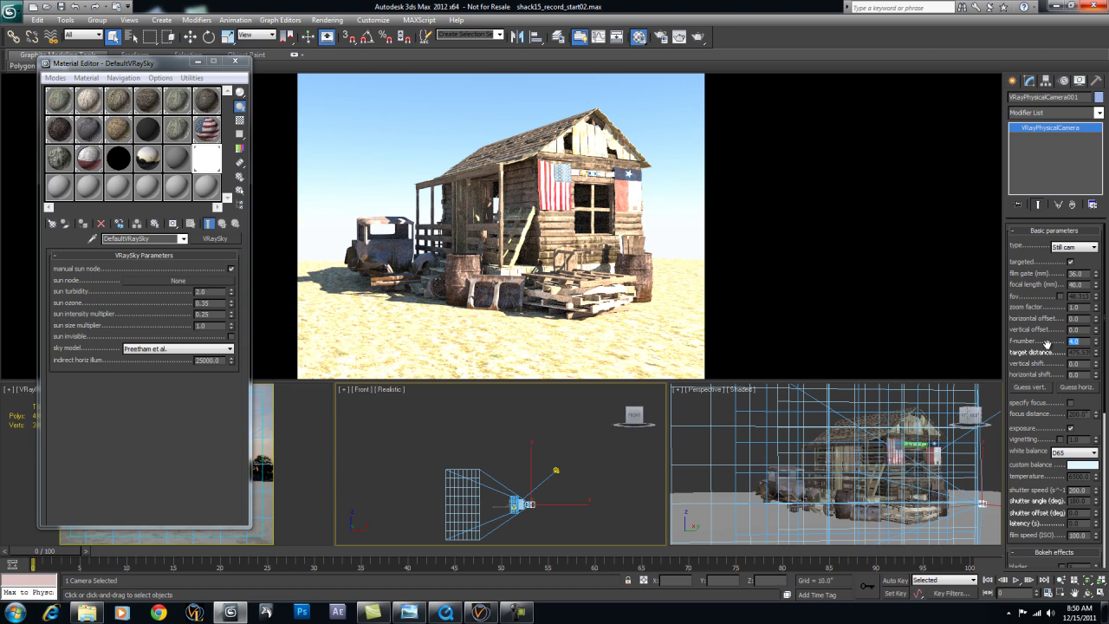
{"action": "type", "text": "8"}
{"action": "key", "text": "Return"}
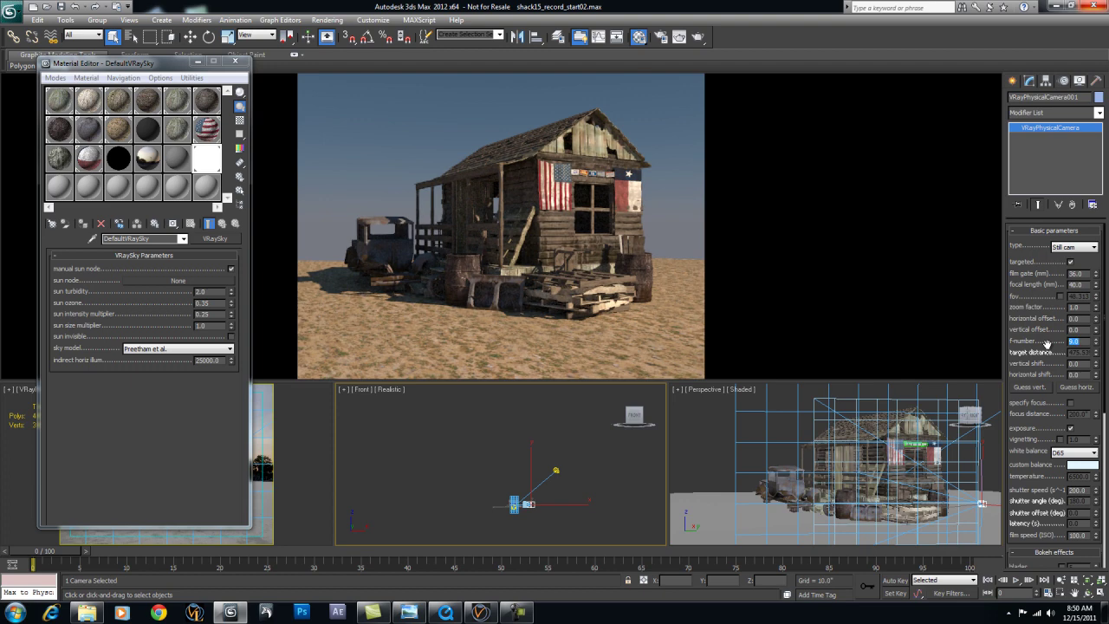
{"action": "type", "text": "8"}
{"action": "key", "text": "Return"}
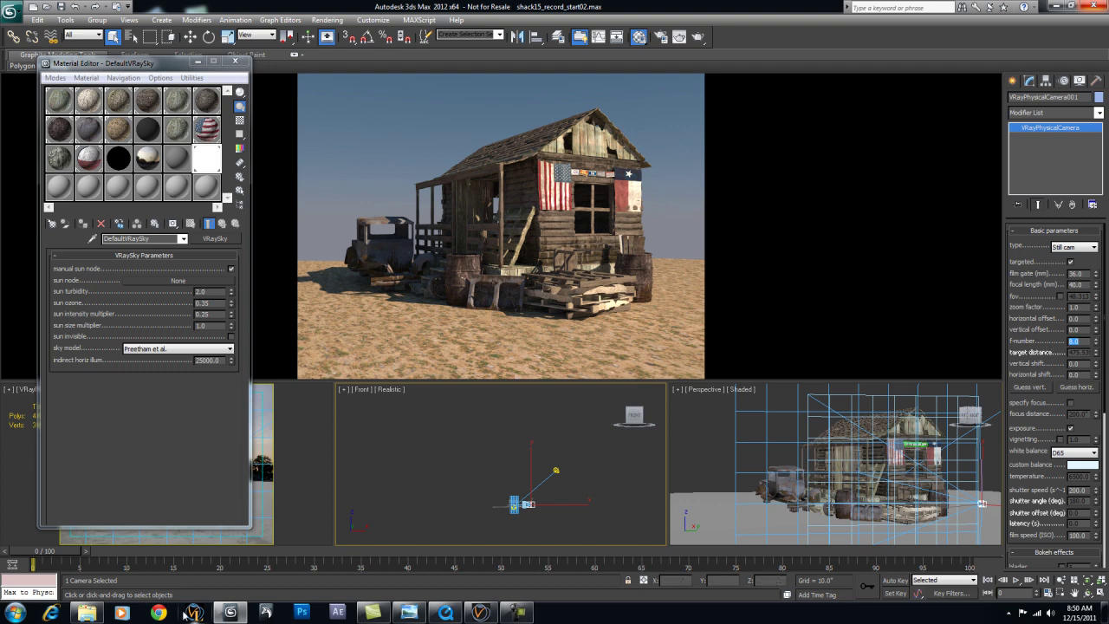
- Show the BG5 dusk reference photo, then switch to the QuickTime test movie player
{"action": "left_click", "coordinate": [419, 614]}
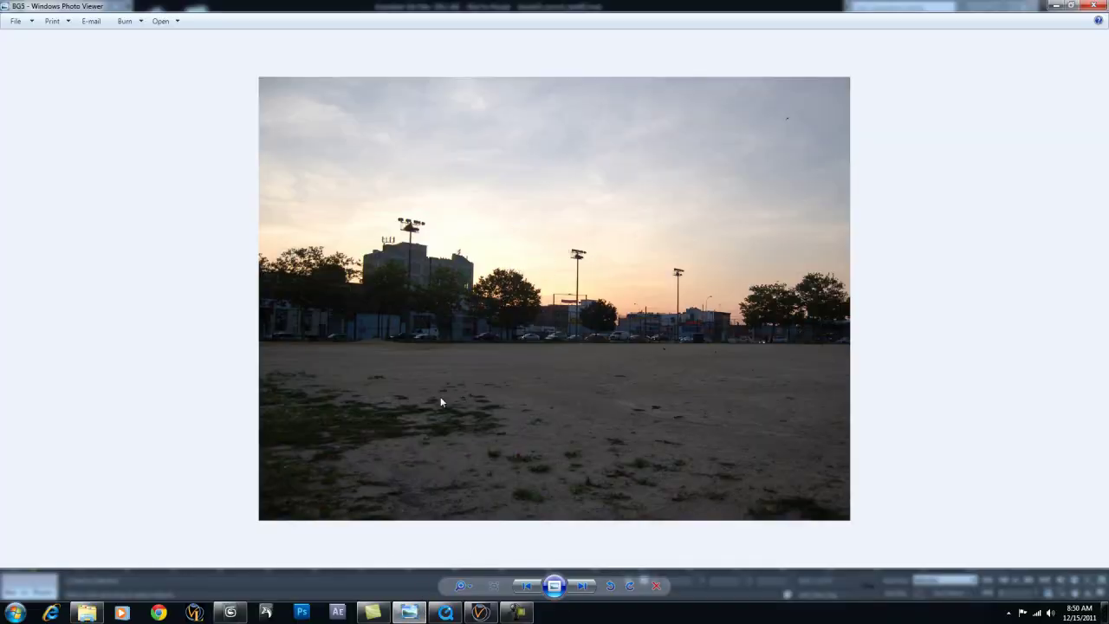
{"action": "left_click", "coordinate": [446, 613]}
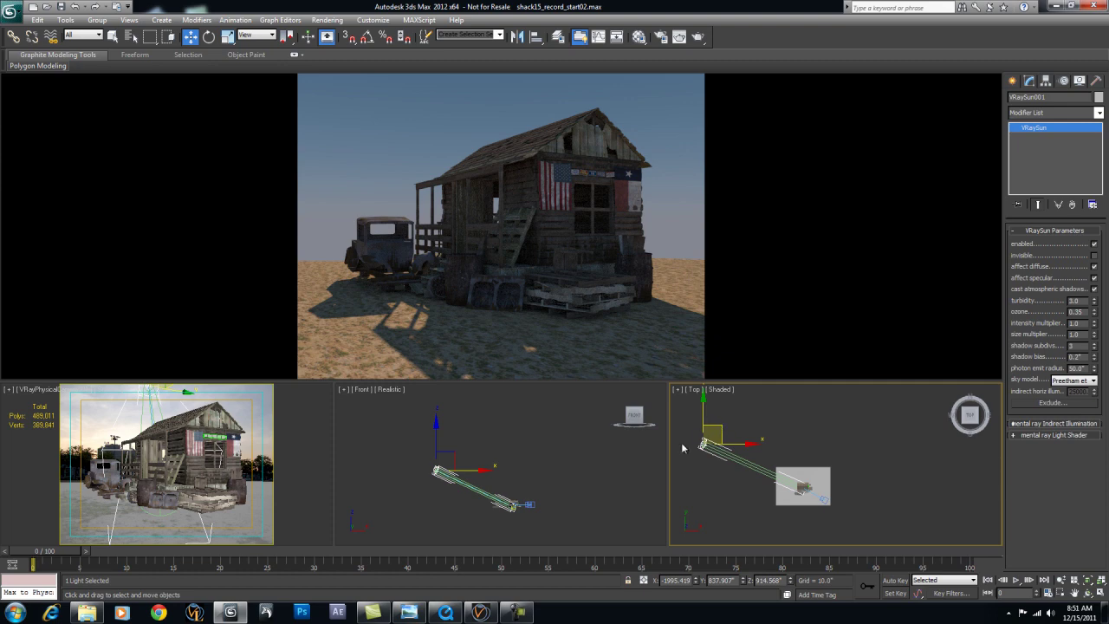
- Move VRaySun001 in the Top and Front views down close to the horizon
{"action": "left_click", "coordinate": [577, 462]}
{"action": "key", "text": "t"}
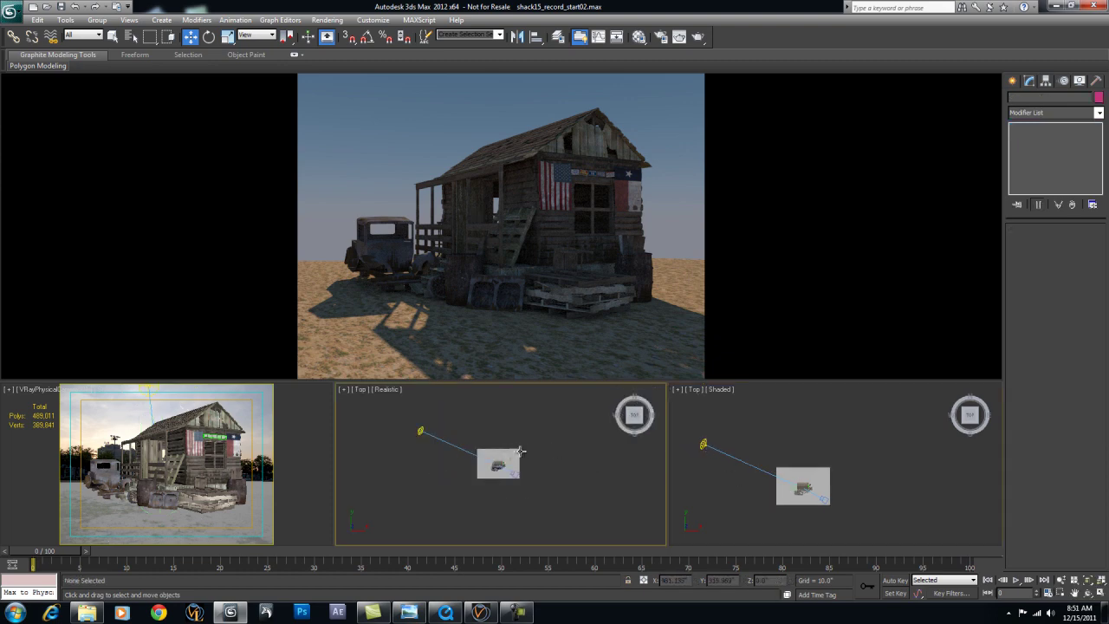
{"action": "key", "text": "f"}
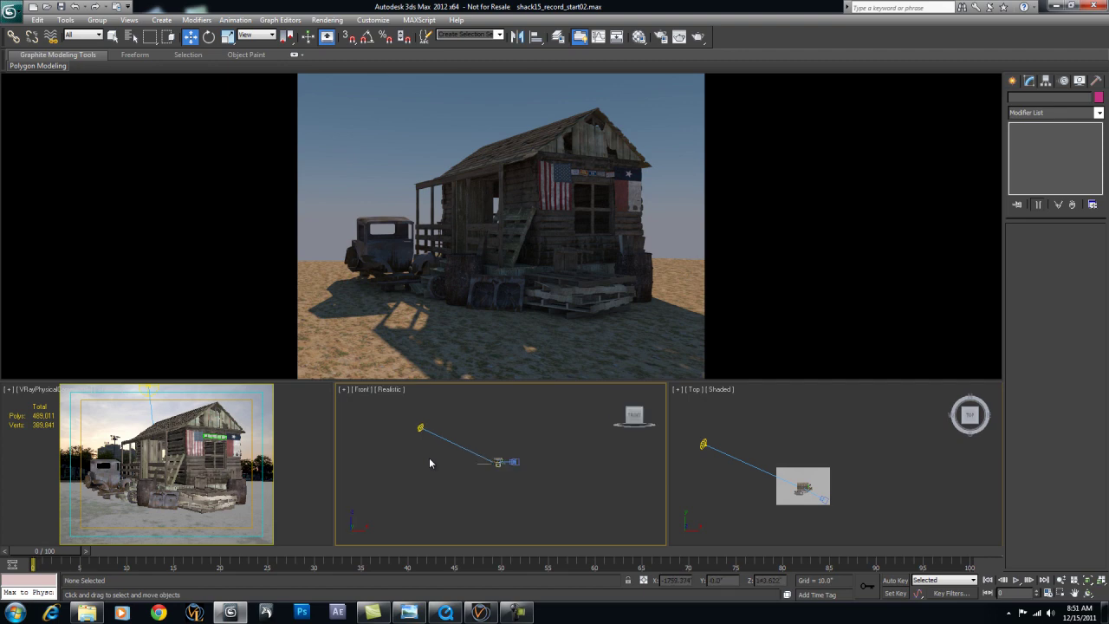
{"action": "left_click", "coordinate": [421, 428]}
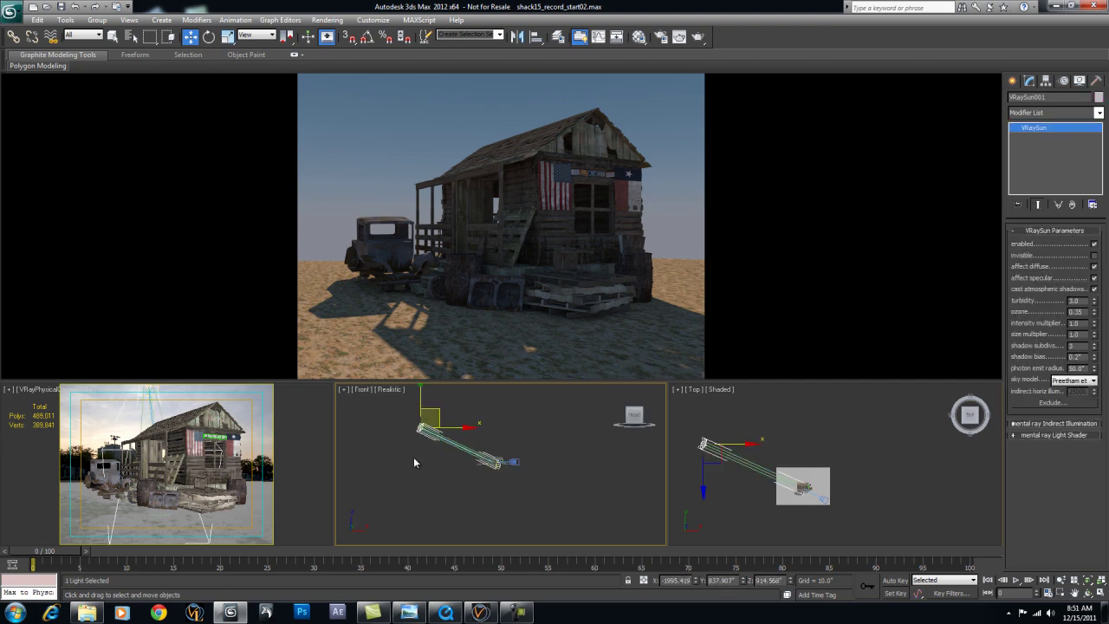
{"action": "left_click_drag", "start_coordinate": [419, 412], "coordinate": [417, 419]}
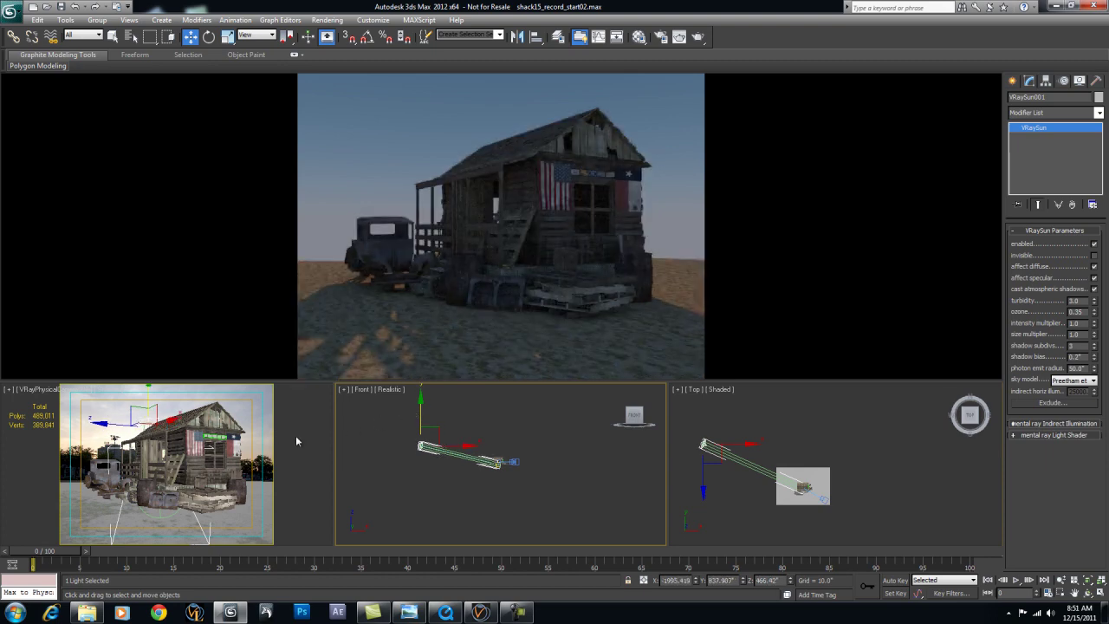
{"action": "right_click", "coordinate": [717, 458]}
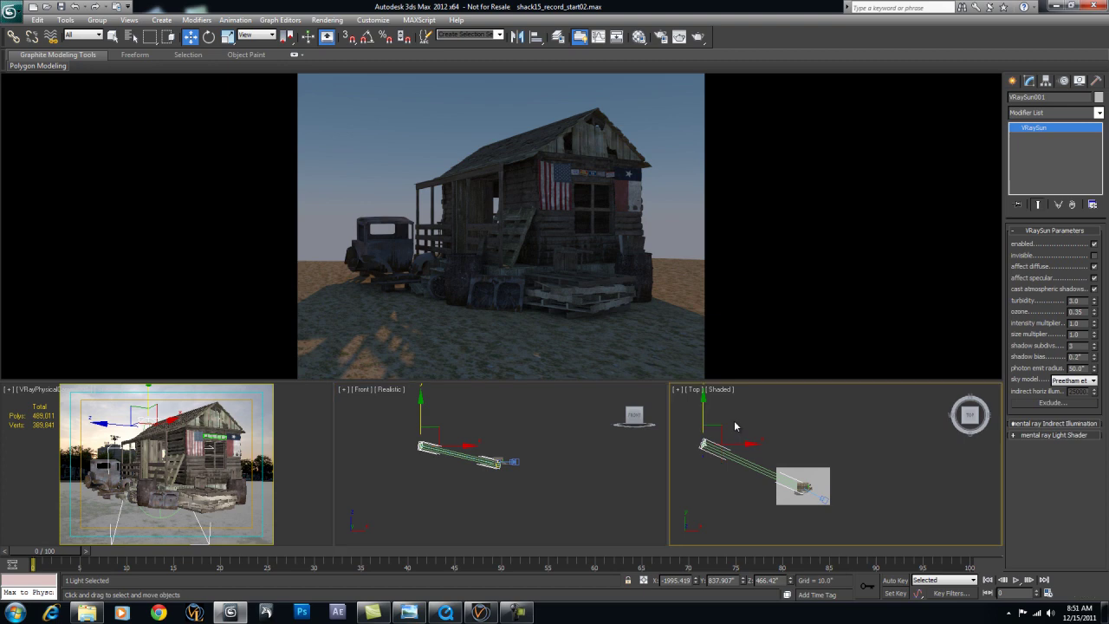
{"action": "left_click_drag", "start_coordinate": [717, 428], "coordinate": [688, 454]}
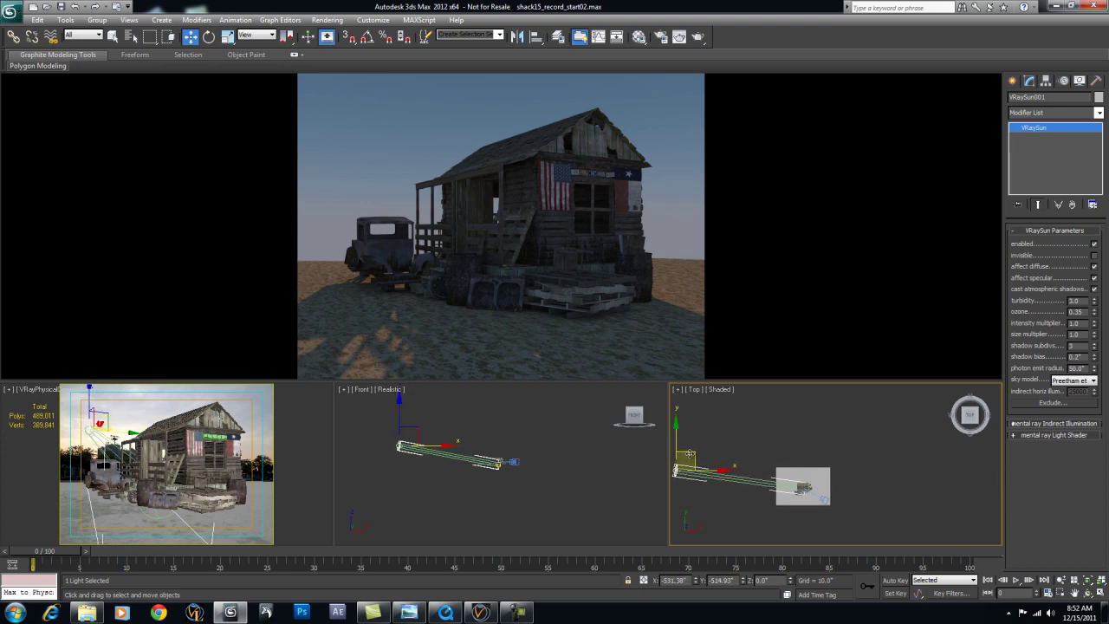
{"action": "right_click", "coordinate": [404, 422]}
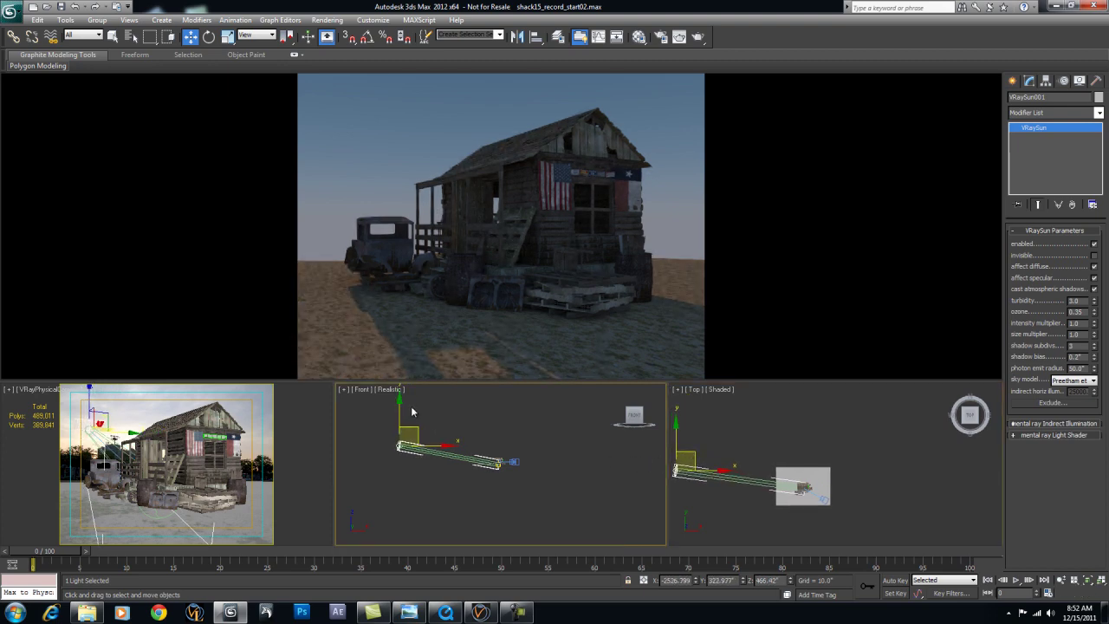
{"action": "left_click_drag", "start_coordinate": [399, 408], "coordinate": [397, 418]}
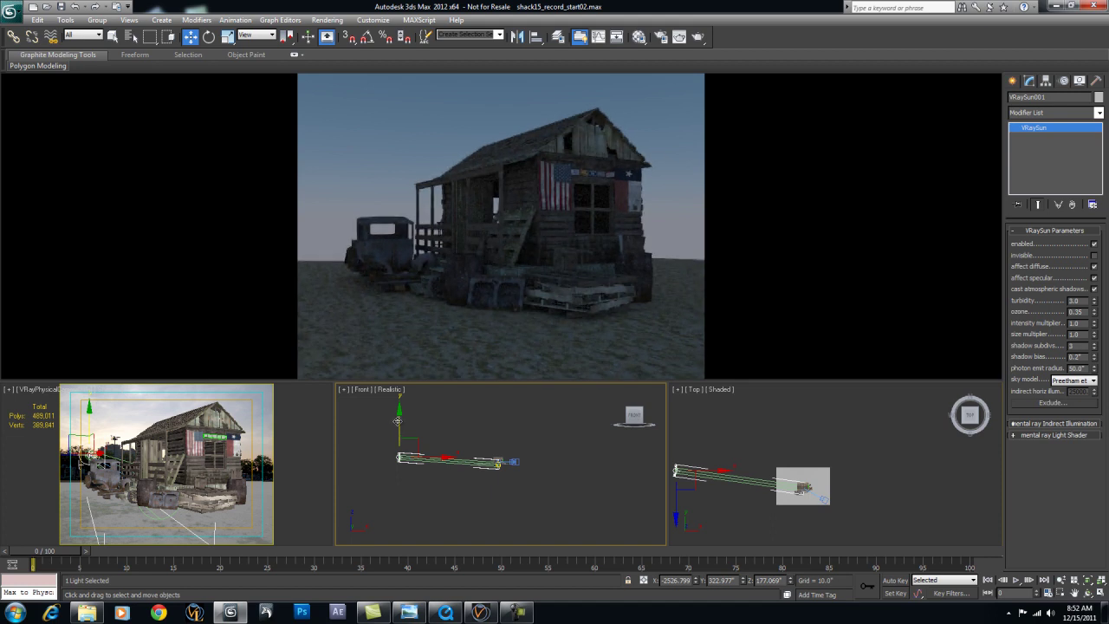
{"action": "left_click_drag", "start_coordinate": [397, 420], "coordinate": [398, 418]}
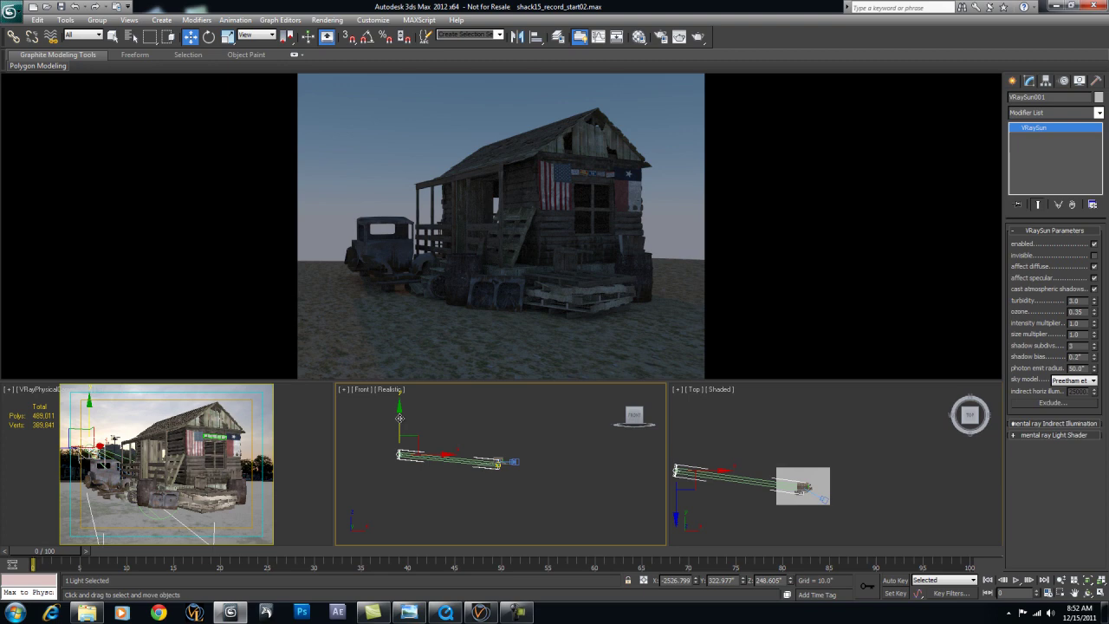
{"action": "left_click_drag", "start_coordinate": [399, 418], "coordinate": [338, 428]}
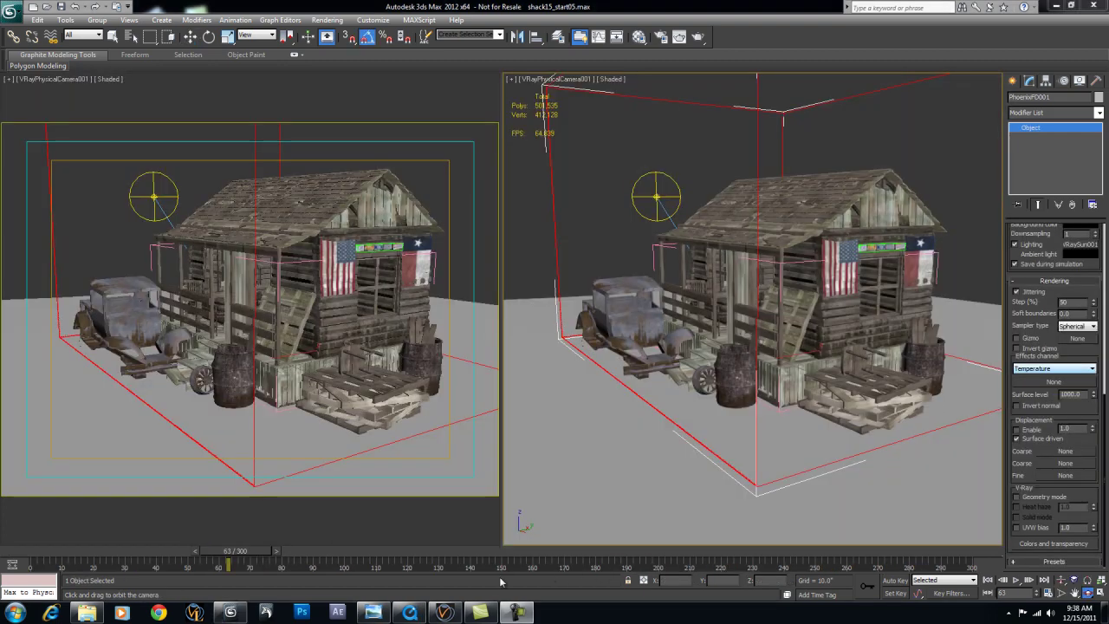
{"action": "left_click", "coordinate": [412, 614]}
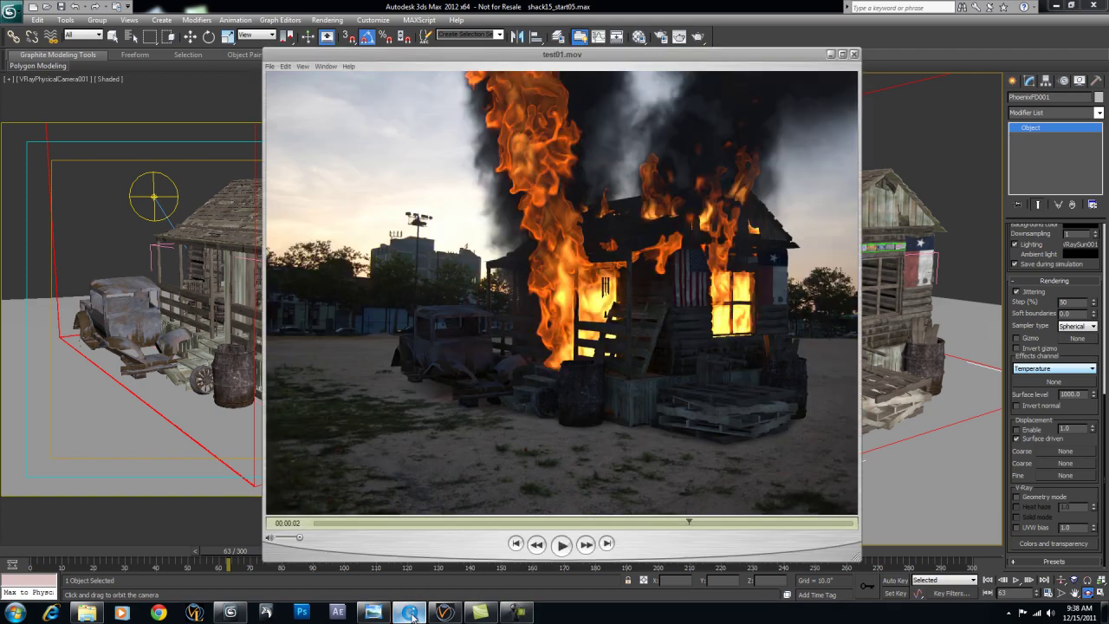
{"action": "mouse_move", "coordinate": [688, 523]}
{"action": "left_mouse_down"}
{"action": "mouse_move", "coordinate": [441, 525]}
{"action": "mouse_move", "coordinate": [641, 523]}
{"action": "mouse_move", "coordinate": [694, 509]}
{"action": "left_mouse_up"}
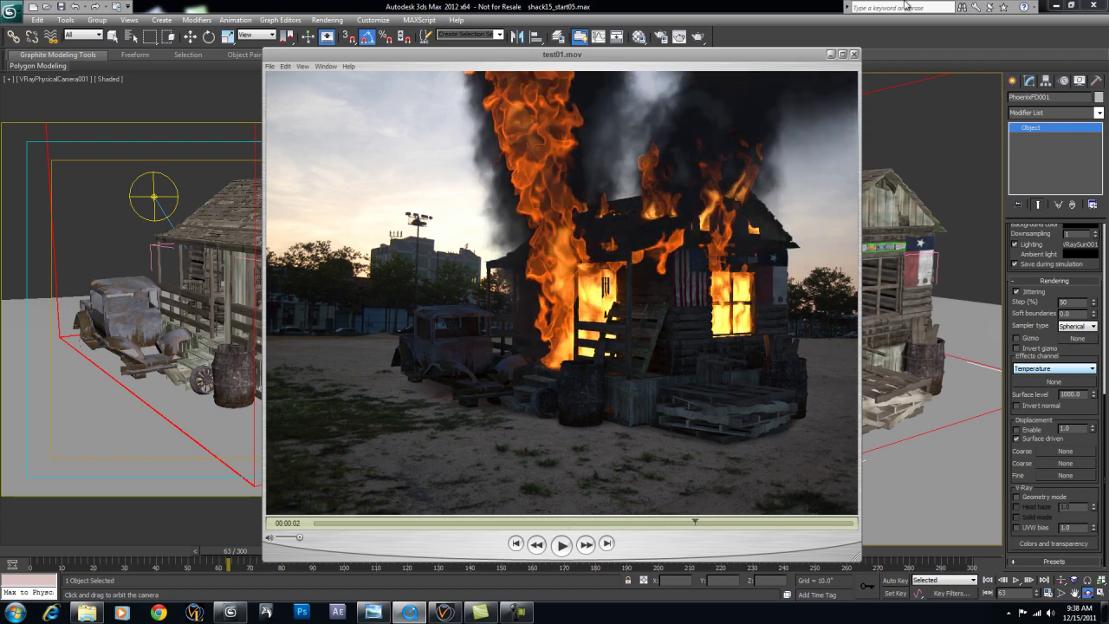
{"action": "left_click", "coordinate": [830, 54]}
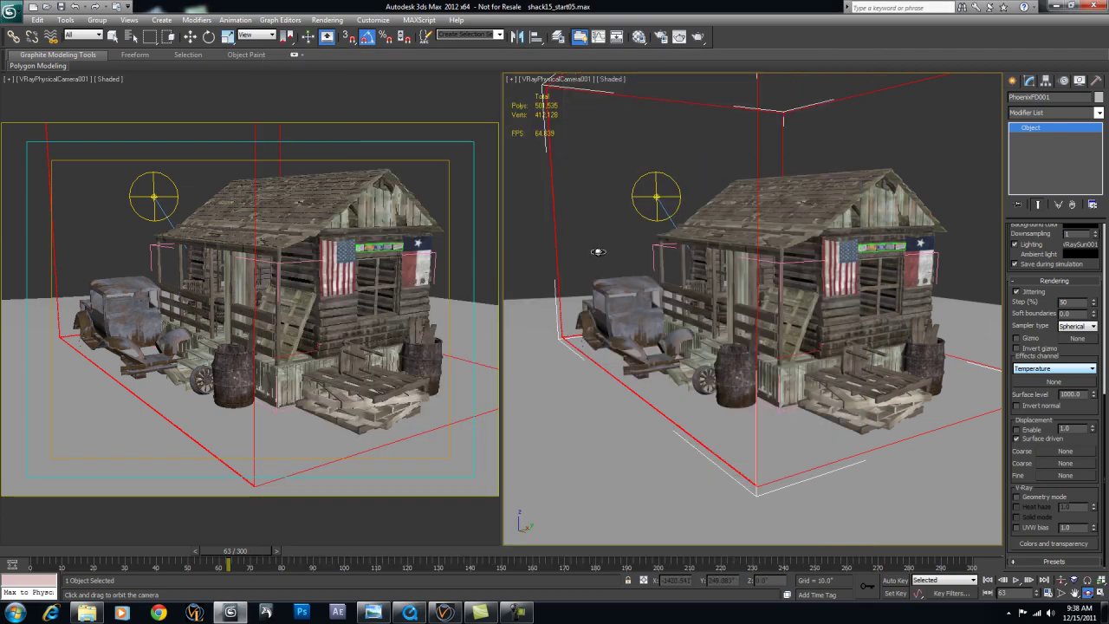
- Enable the Temper. preview, orbit the camera view to inspect the fire, then disable it
{"action": "scroll", "coordinate": [1057, 565], "scroll_direction": "up", "scroll_amount": 10}
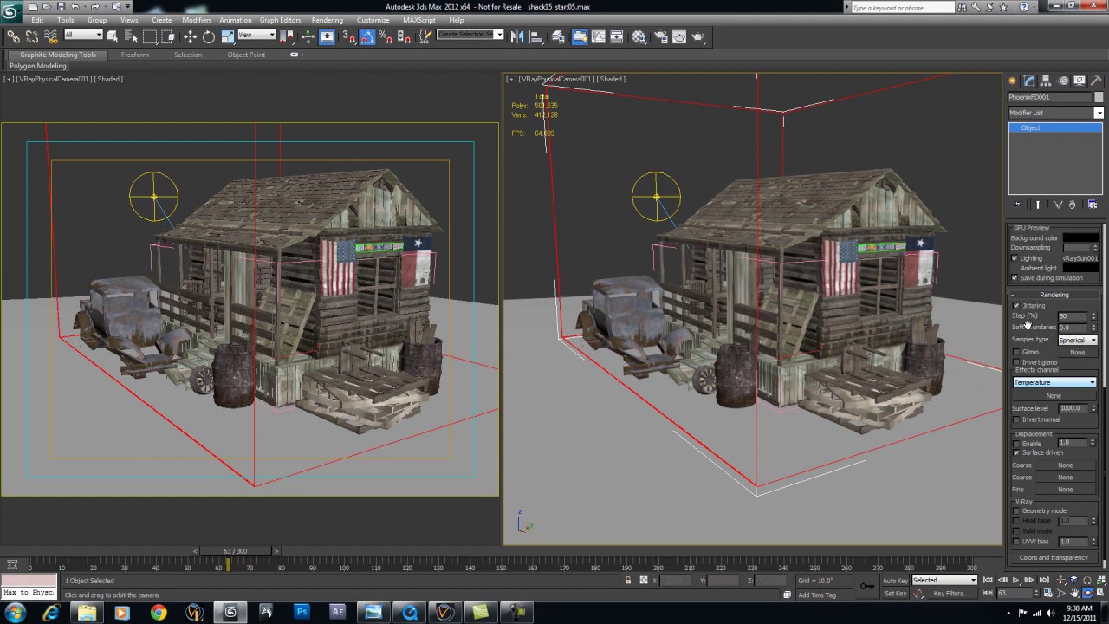
{"action": "scroll", "coordinate": [1057, 565], "scroll_direction": "up", "scroll_amount": 1}
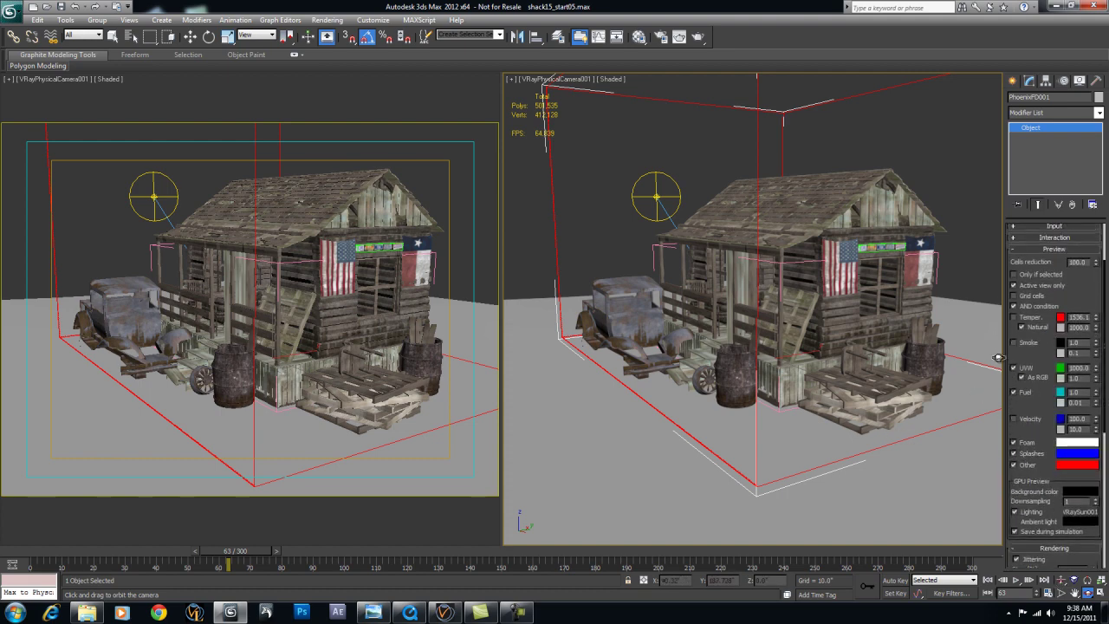
{"action": "left_click", "coordinate": [1014, 317]}
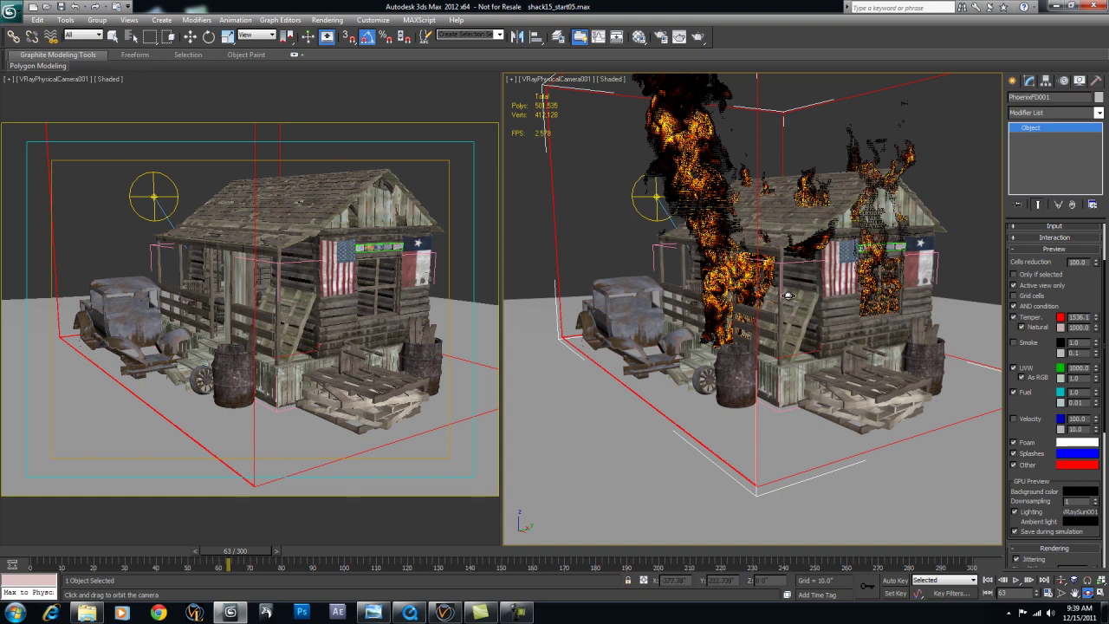
{"action": "mouse_move", "coordinate": [787, 295]}
{"action": "left_mouse_down"}
{"action": "mouse_move", "coordinate": [810, 300]}
{"action": "mouse_move", "coordinate": [750, 299]}
{"action": "mouse_move", "coordinate": [778, 301]}
{"action": "mouse_move", "coordinate": [768, 299]}
{"action": "left_mouse_up"}
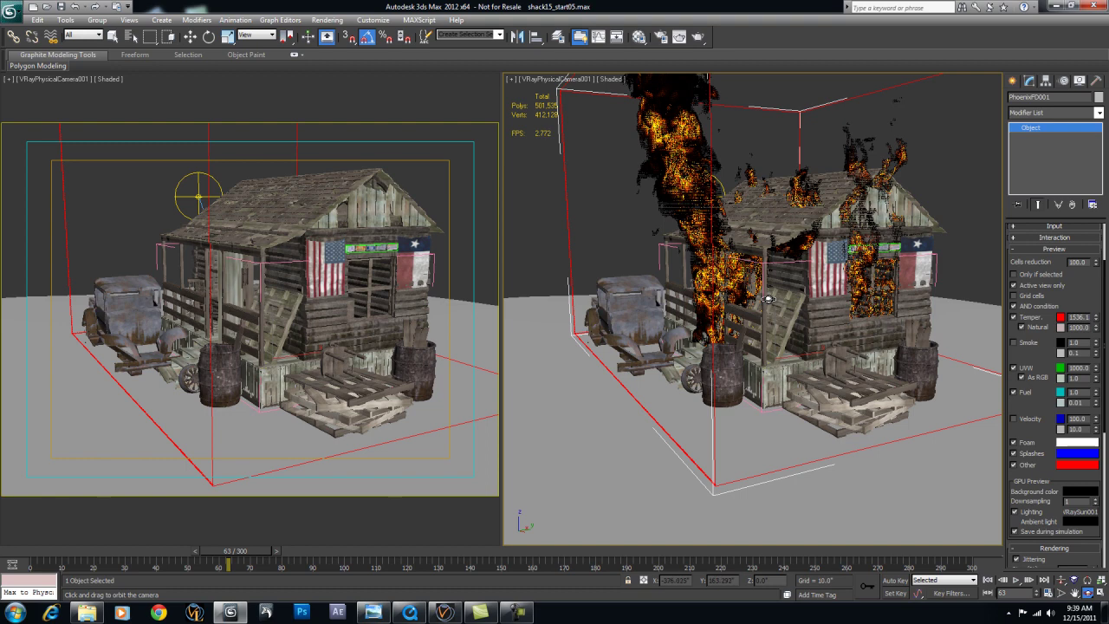
{"action": "left_click", "coordinate": [1020, 328]}
- Open Render Setup, scroll to the Light cache rollout, start a V-Ray render and cancel it
{"action": "left_click", "coordinate": [660, 36]}
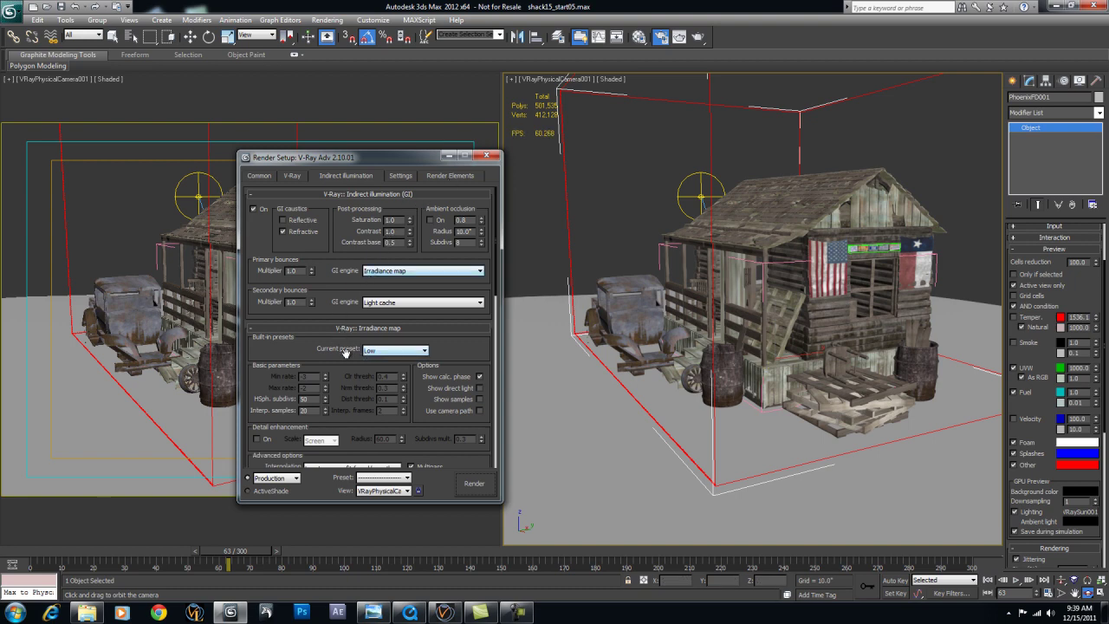
{"action": "scroll", "coordinate": [345, 351], "scroll_direction": "down", "scroll_amount": 3}
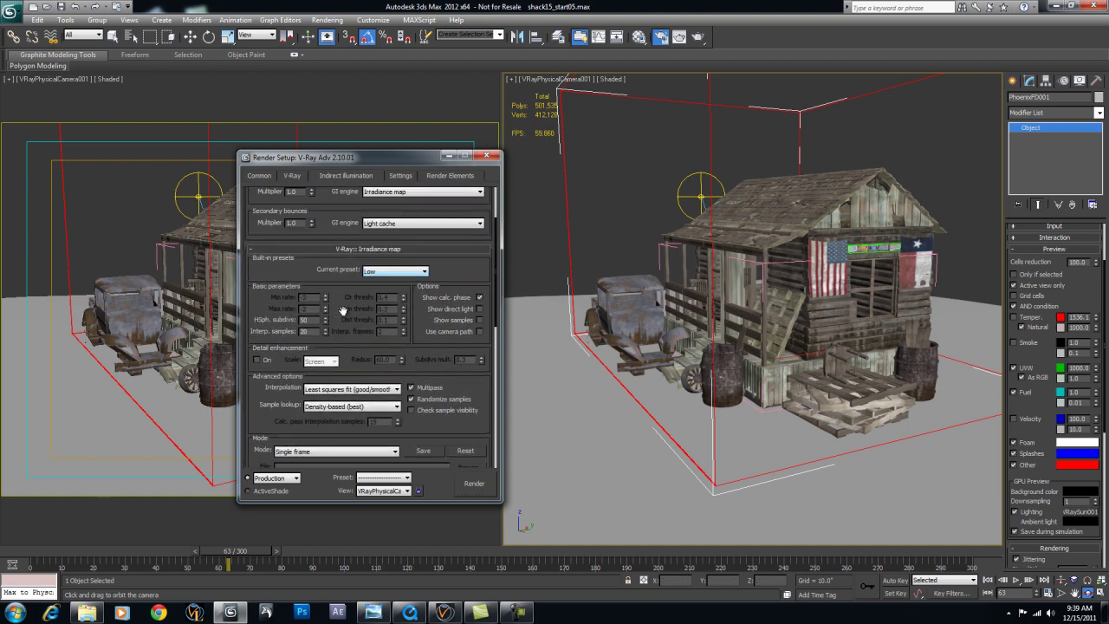
{"action": "left_click_drag", "start_coordinate": [343, 310], "coordinate": [349, 251]}
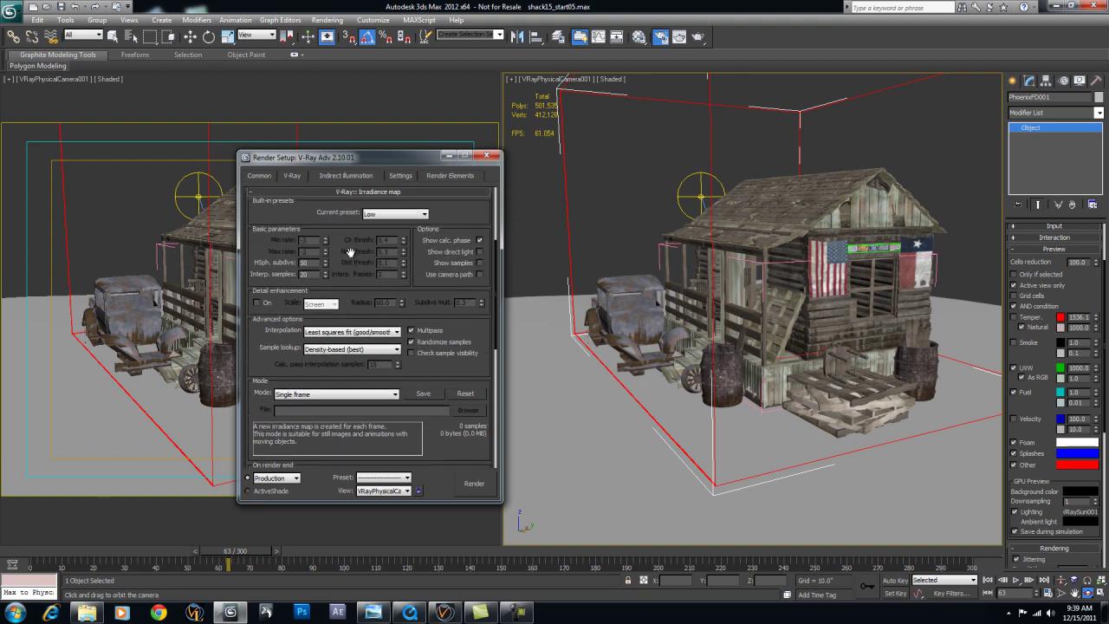
{"action": "scroll", "coordinate": [350, 251], "scroll_direction": "down", "scroll_amount": 3}
{"action": "left_click_drag", "start_coordinate": [278, 274], "coordinate": [282, 180]}
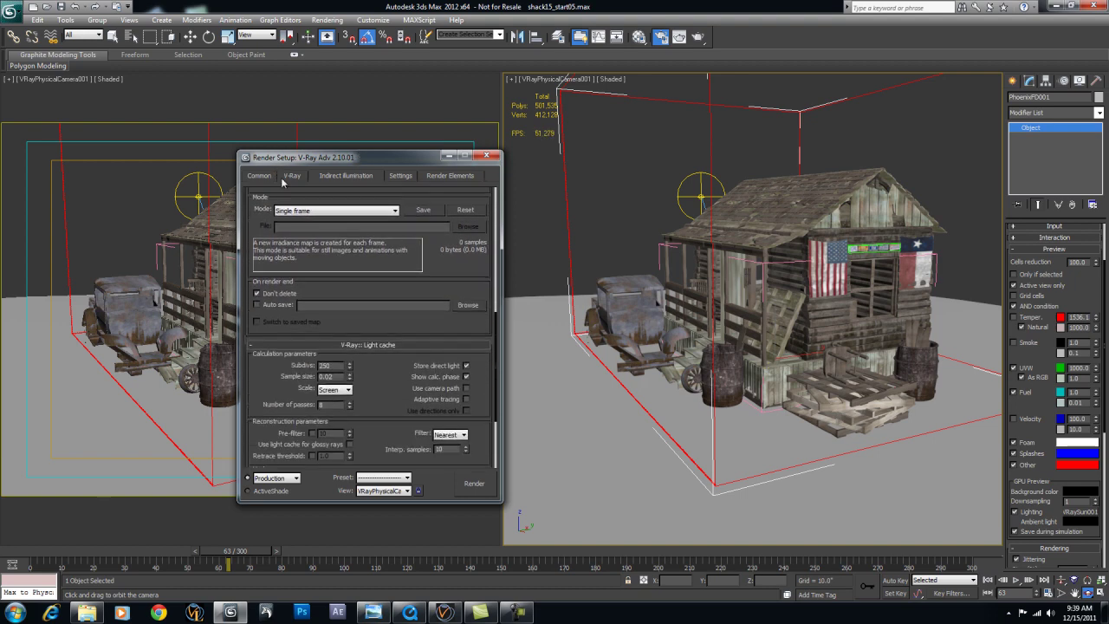
{"action": "left_click", "coordinate": [470, 488]}
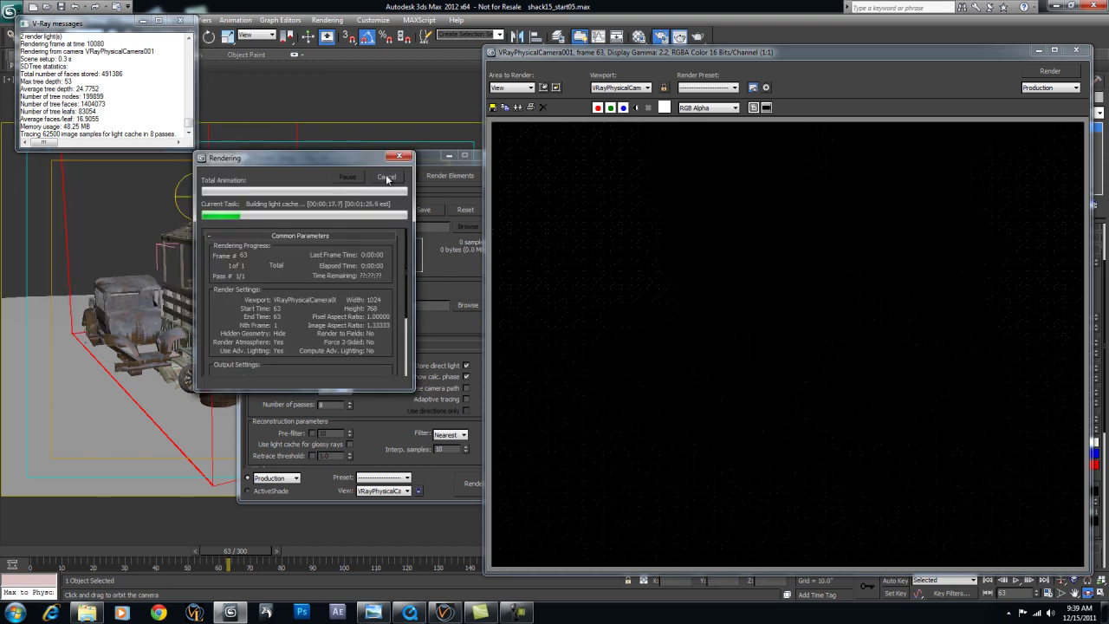
{"action": "left_click", "coordinate": [386, 178]}
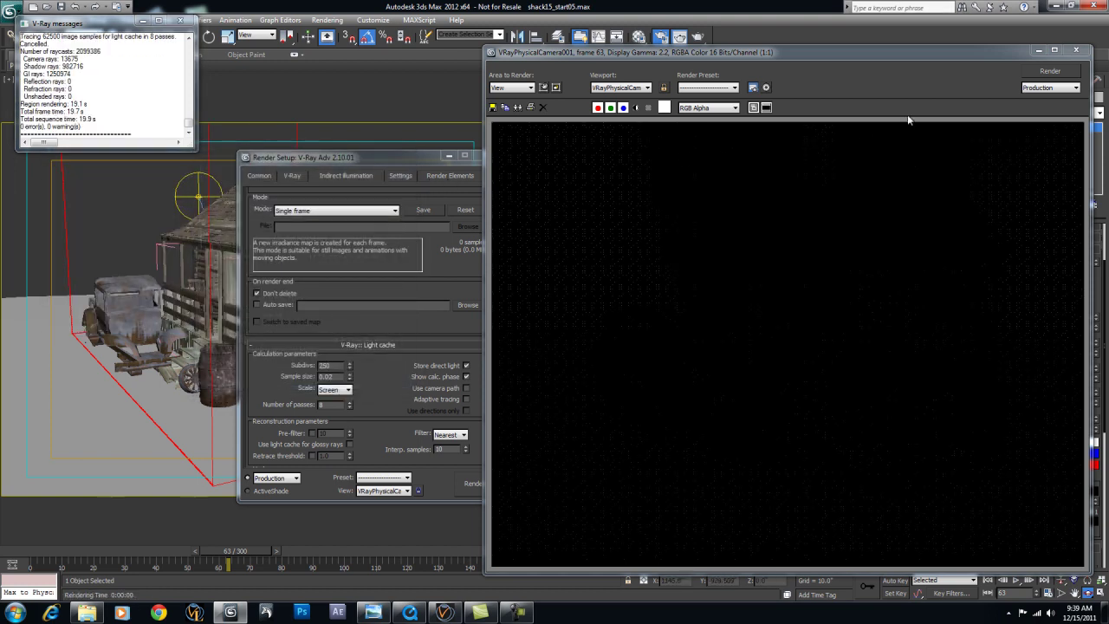
- Close the frame buffer, Render Setup and V-Ray messages, briefly rechecking the temperature preview
{"action": "left_click", "coordinate": [1076, 50]}
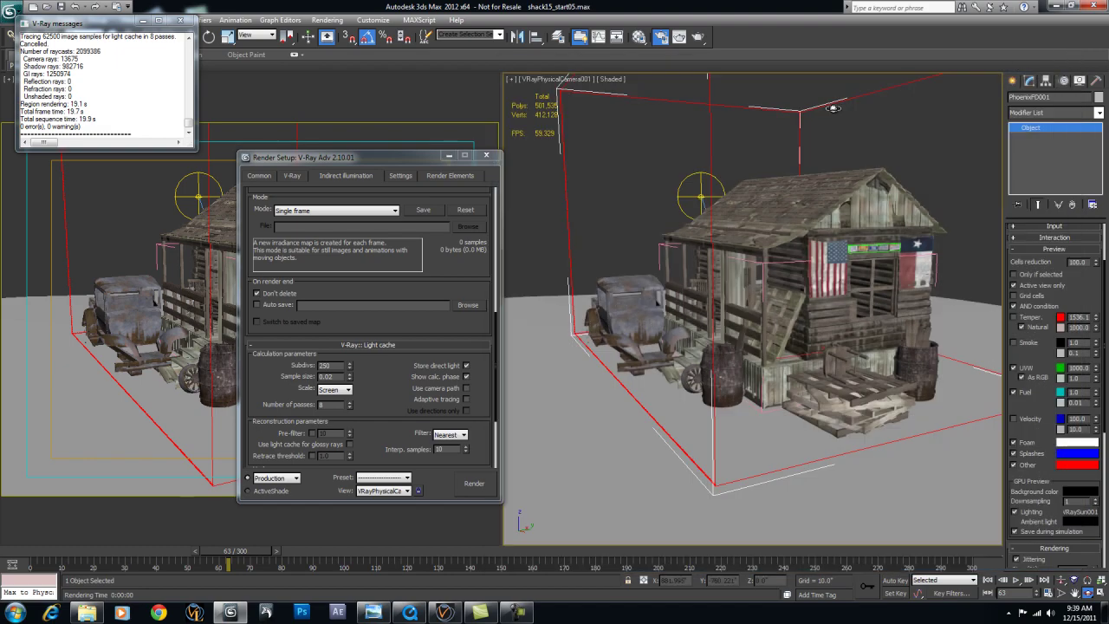
{"action": "left_click", "coordinate": [487, 157]}
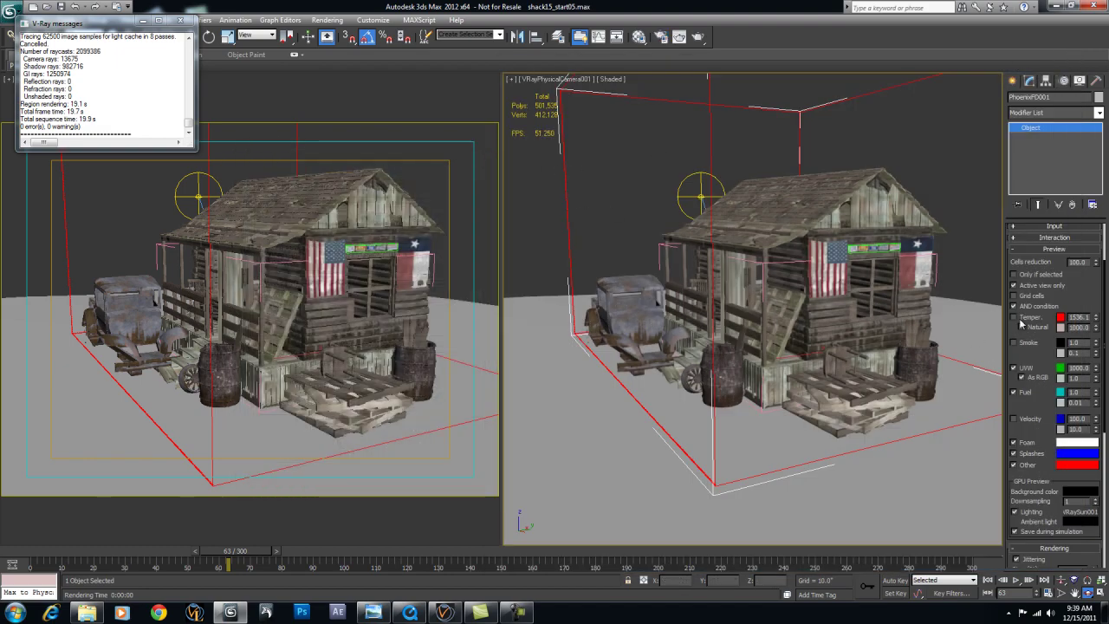
{"action": "left_click", "coordinate": [1014, 317]}
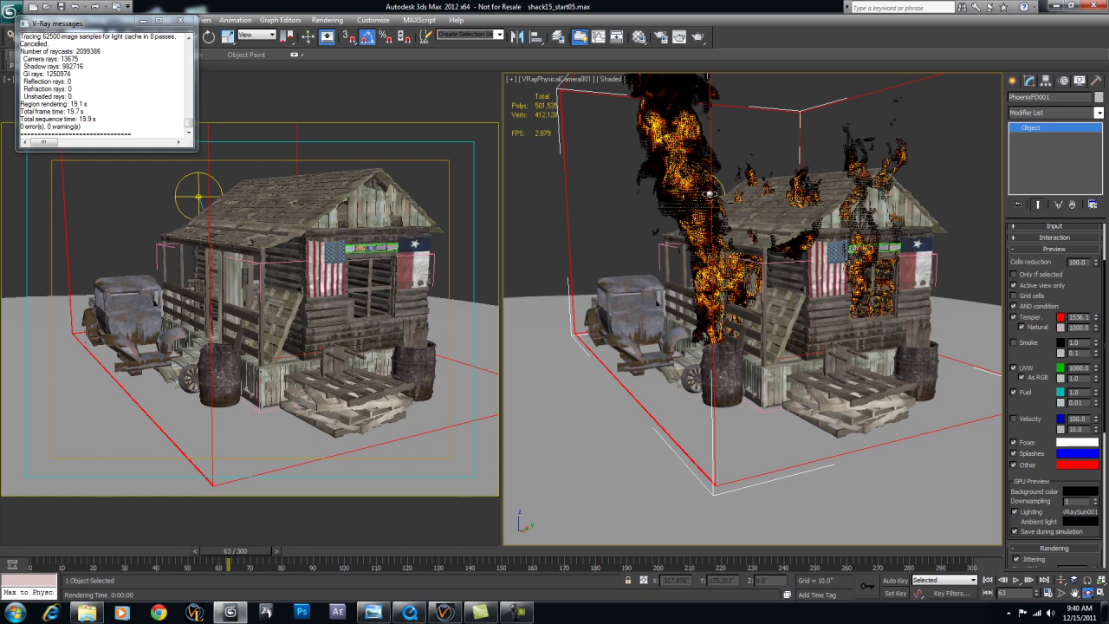
{"action": "left_click", "coordinate": [1014, 318]}
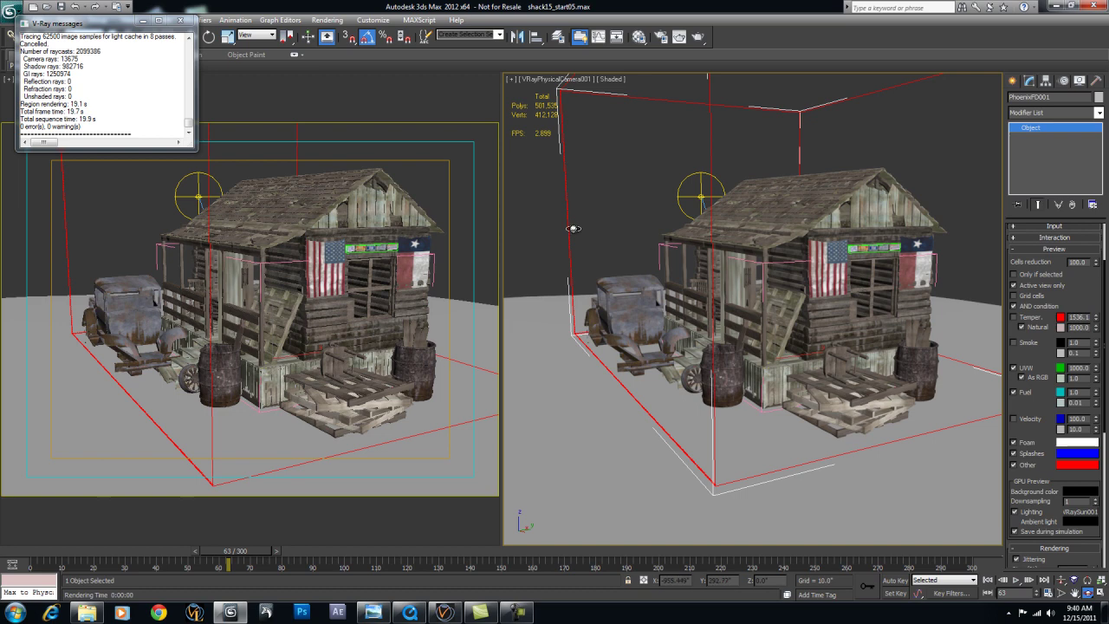
{"action": "left_click", "coordinate": [180, 21]}
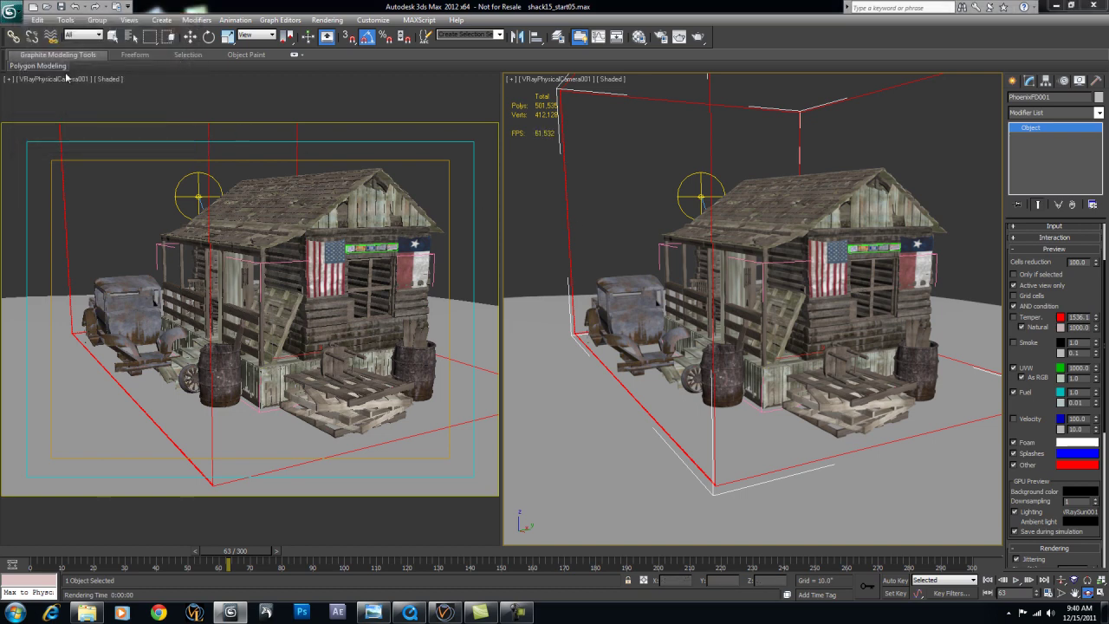
- Set the left camera viewport to Extended Viewports > PhoenixFD GPU Preview
{"action": "left_click", "coordinate": [57, 79]}
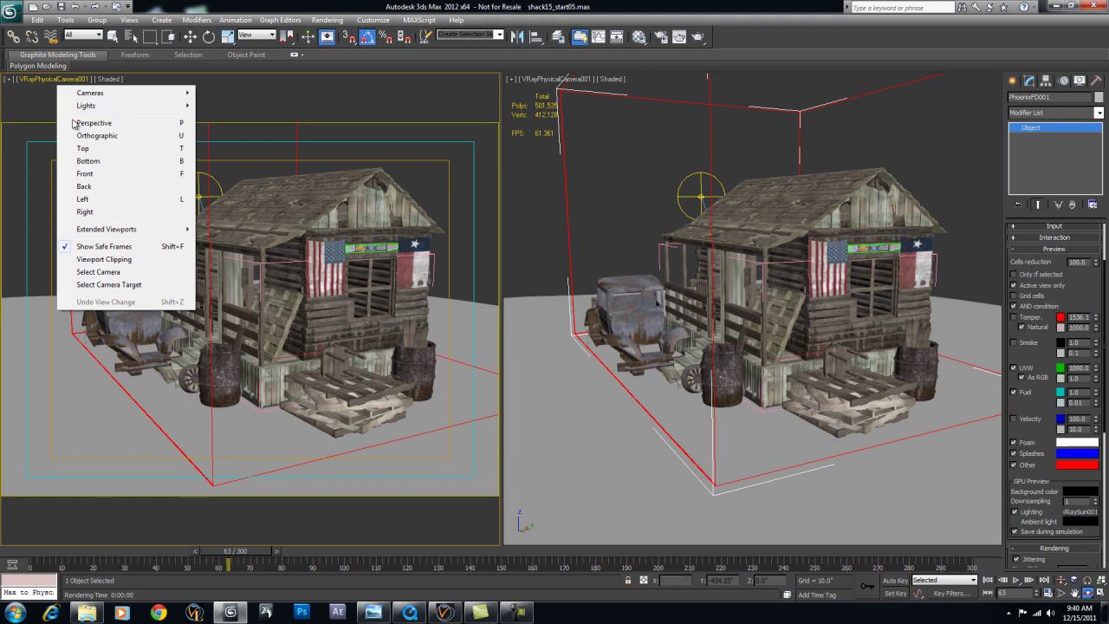
{"action": "mouse_move", "coordinate": [126, 230]}
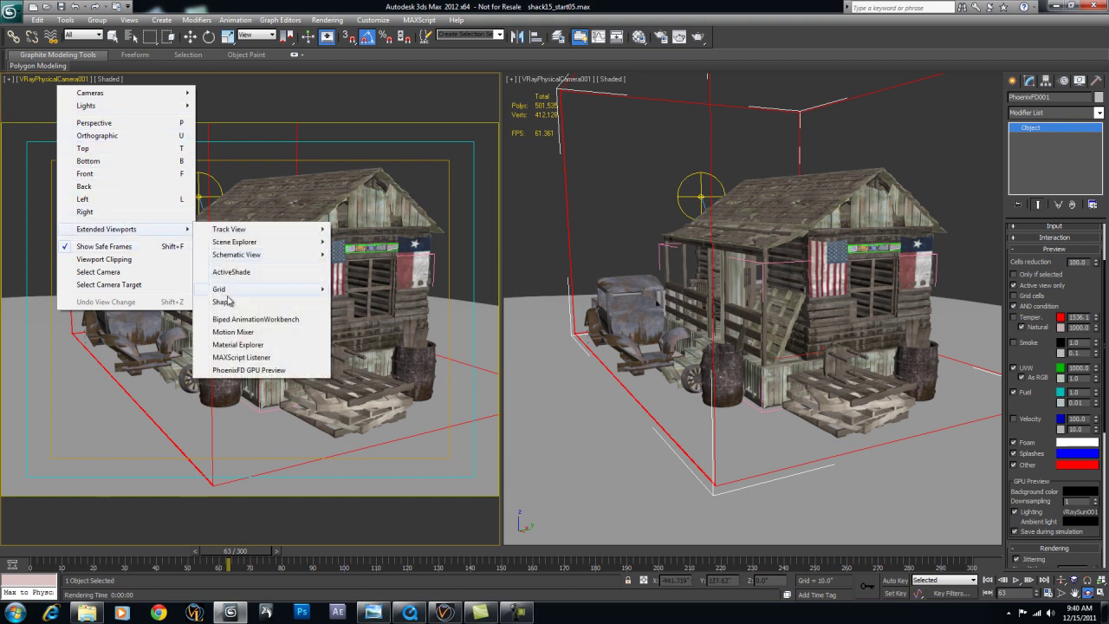
{"action": "left_click", "coordinate": [239, 374]}
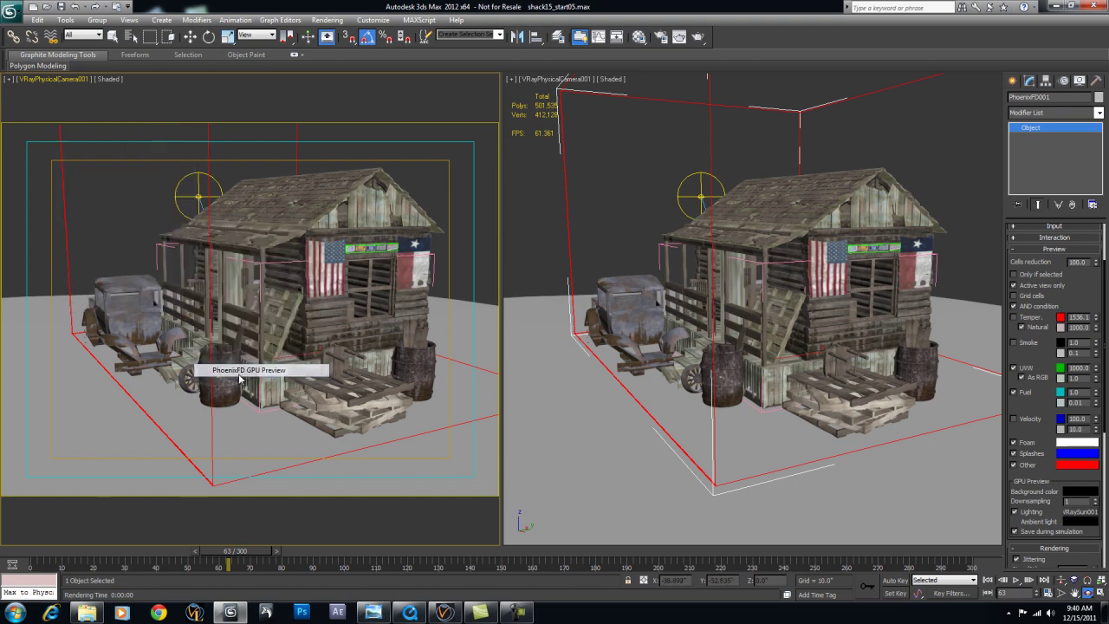
- Switch the right camera view to Perspective and orbit around the burning shack
{"action": "left_click", "coordinate": [565, 212]}
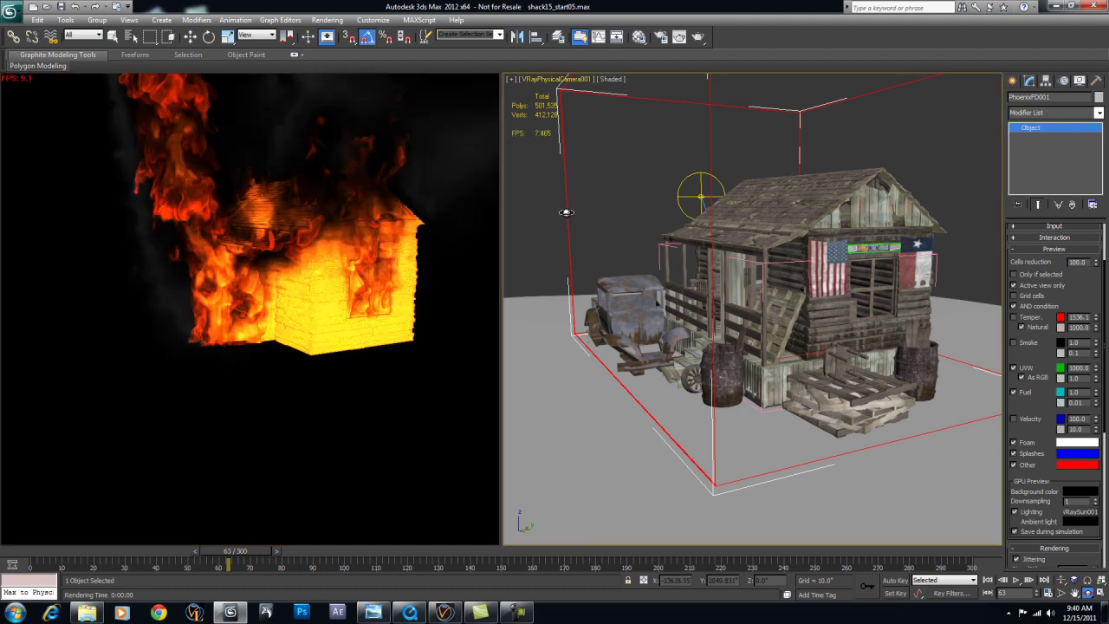
{"action": "key", "text": "p"}
{"action": "key", "text": "ctrl+r"}
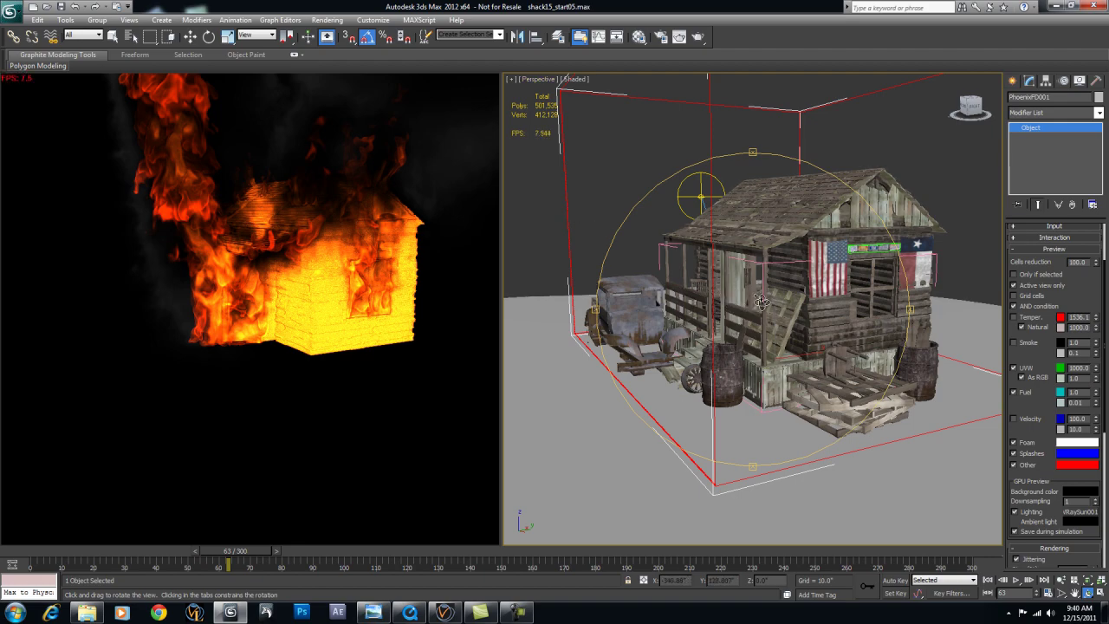
{"action": "left_click_drag", "start_coordinate": [759, 302], "coordinate": [598, 303]}
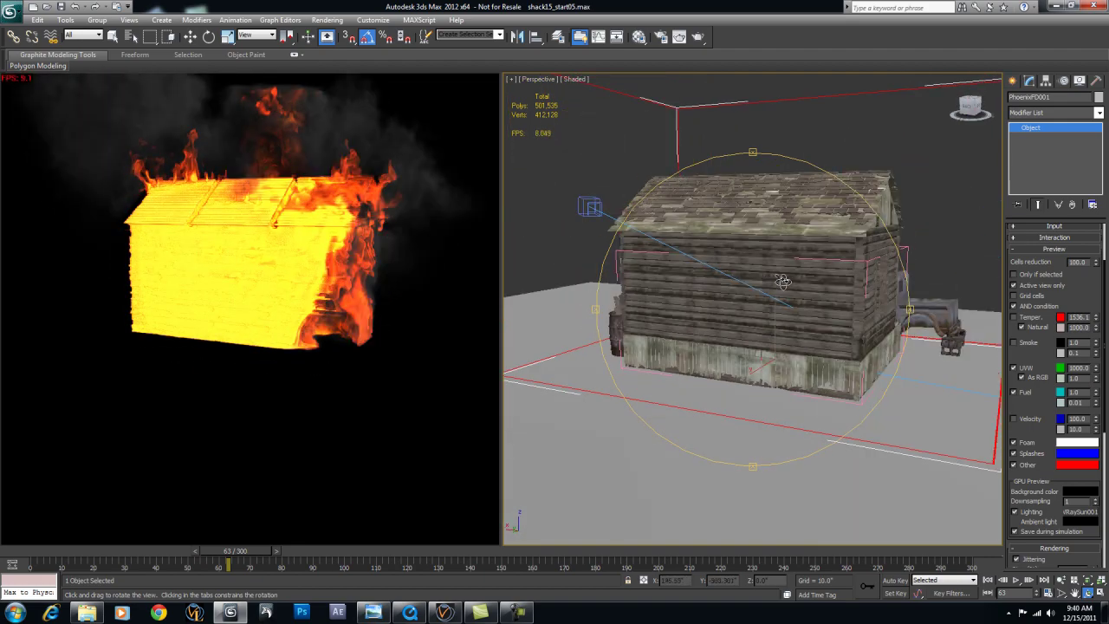
{"action": "left_click_drag", "start_coordinate": [783, 282], "coordinate": [856, 305]}
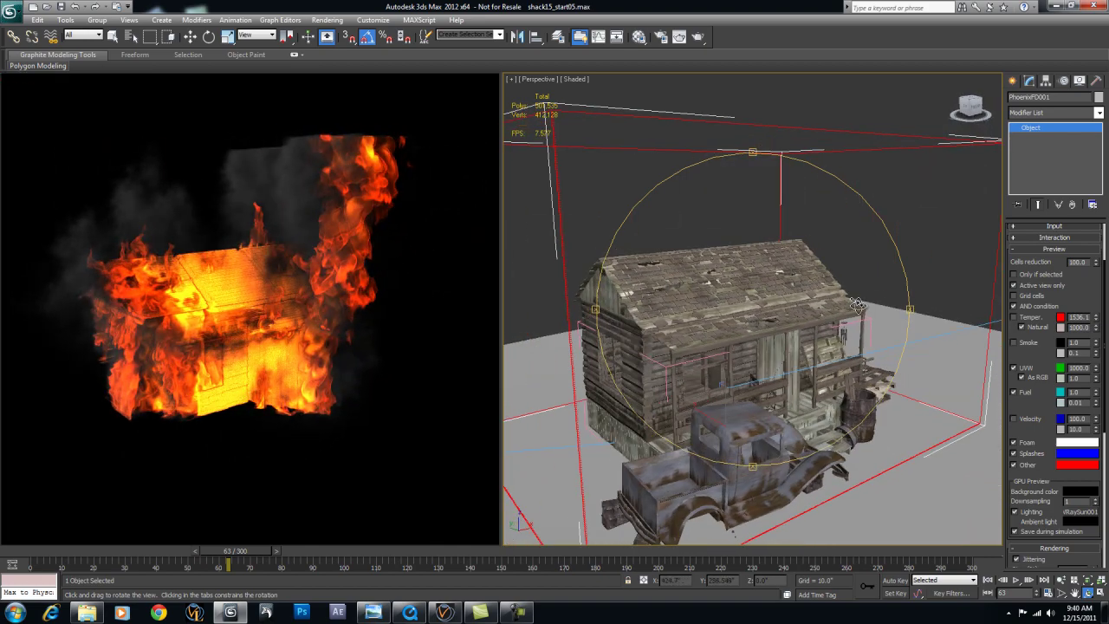
{"action": "left_click_drag", "start_coordinate": [1035, 351], "coordinate": [1024, 107]}
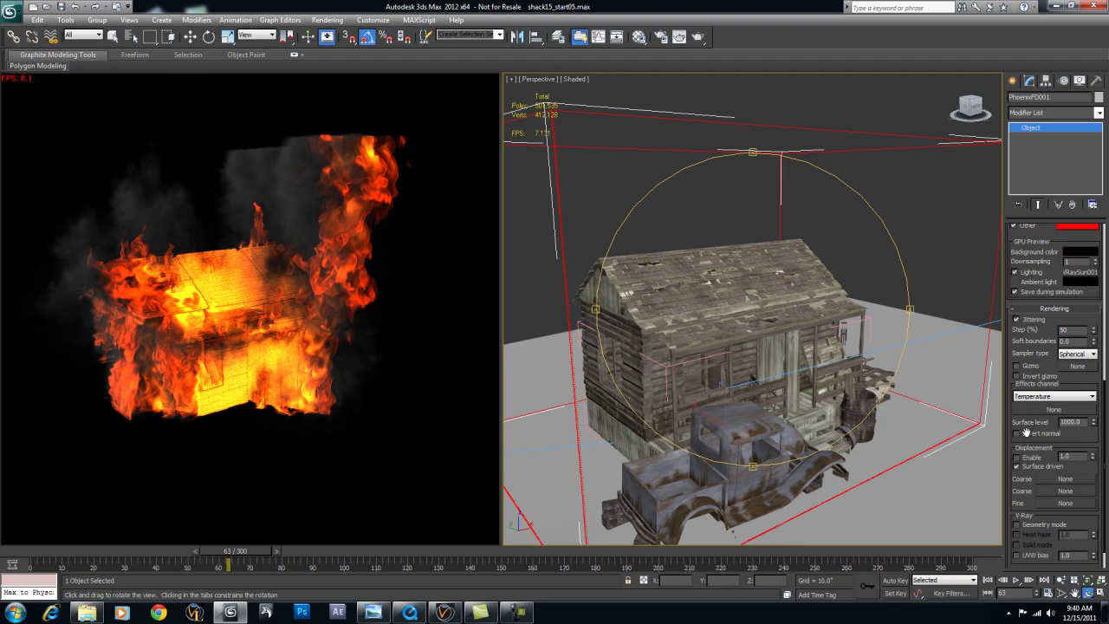
- Box-select Luminance curve points under Colors and transparency, drag them lower, and orbit the Perspective view
{"action": "scroll", "coordinate": [1026, 446], "scroll_direction": "down", "scroll_amount": 1}
{"action": "left_click", "coordinate": [1030, 543]}
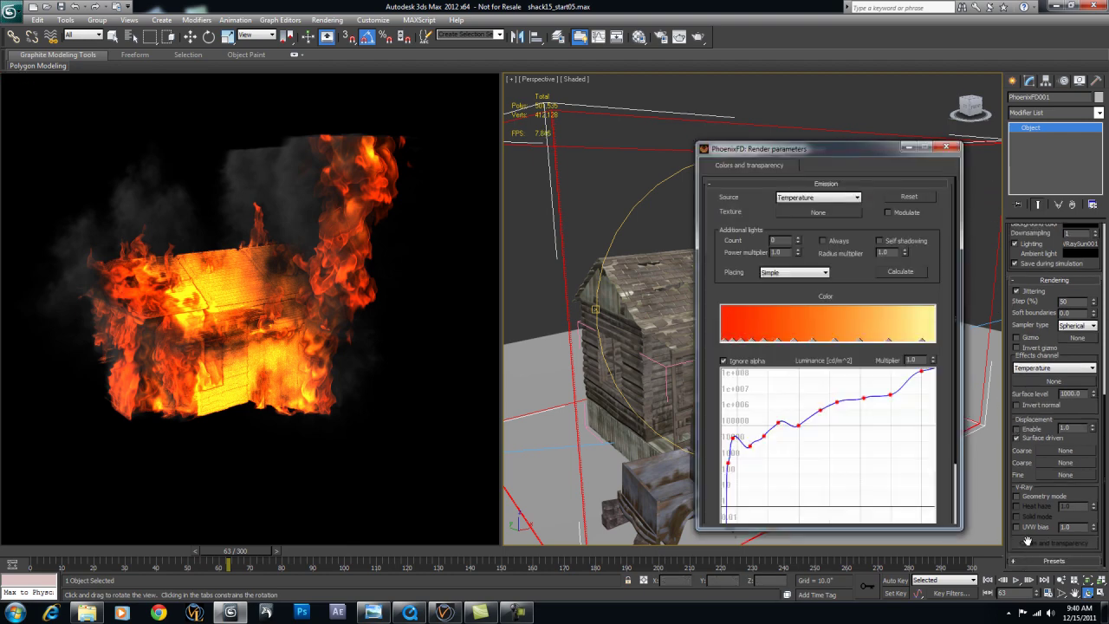
{"action": "left_click_drag", "start_coordinate": [902, 491], "coordinate": [745, 379]}
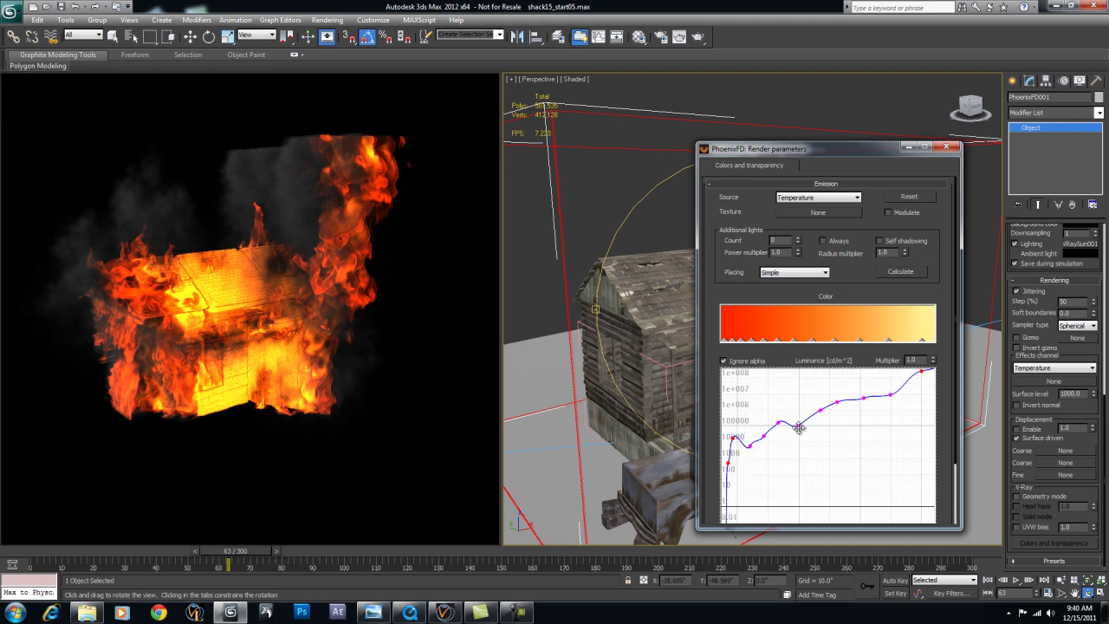
{"action": "mouse_move", "coordinate": [799, 427]}
{"action": "left_mouse_down"}
{"action": "mouse_move", "coordinate": [798, 444]}
{"action": "mouse_move", "coordinate": [799, 417]}
{"action": "left_mouse_up"}
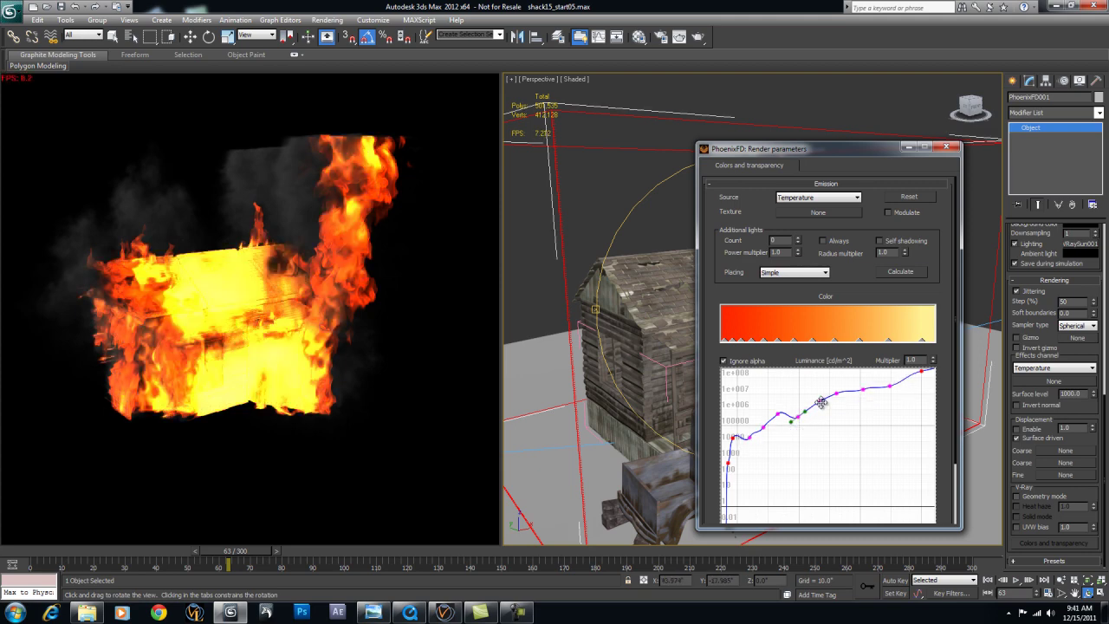
{"action": "left_click_drag", "start_coordinate": [820, 403], "coordinate": [822, 408]}
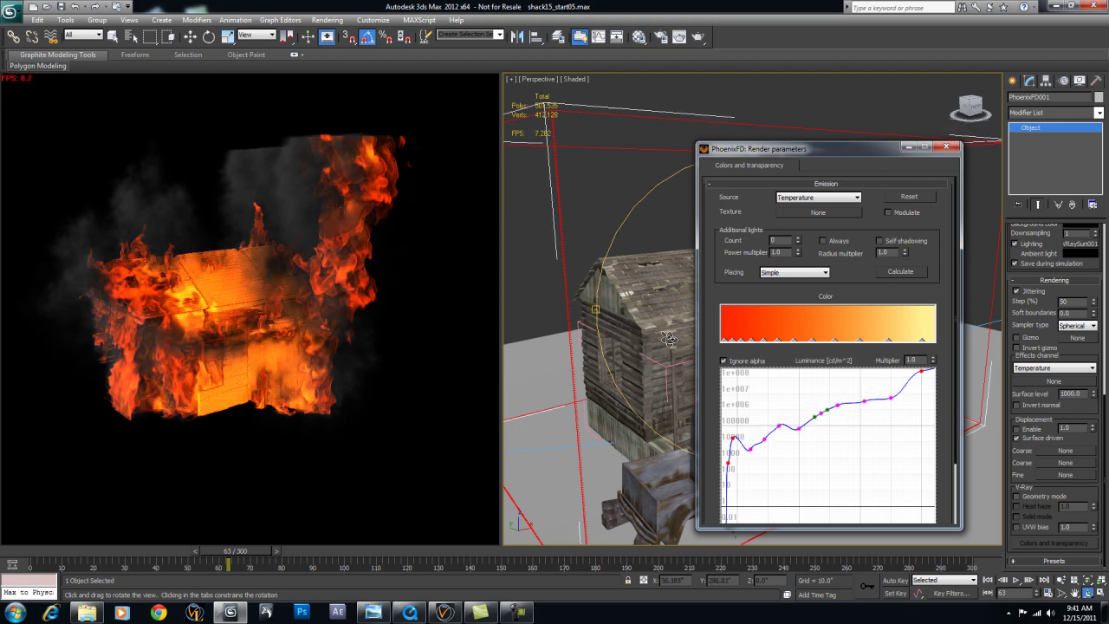
{"action": "left_click_drag", "start_coordinate": [668, 338], "coordinate": [558, 338]}
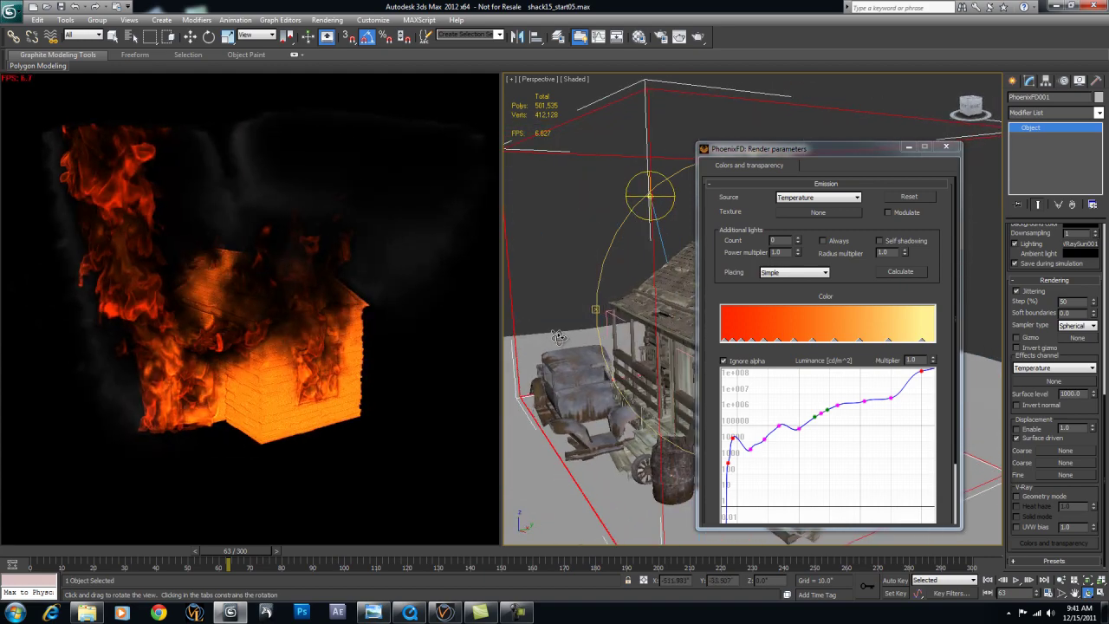
{"action": "left_click_drag", "start_coordinate": [669, 338], "coordinate": [708, 338]}
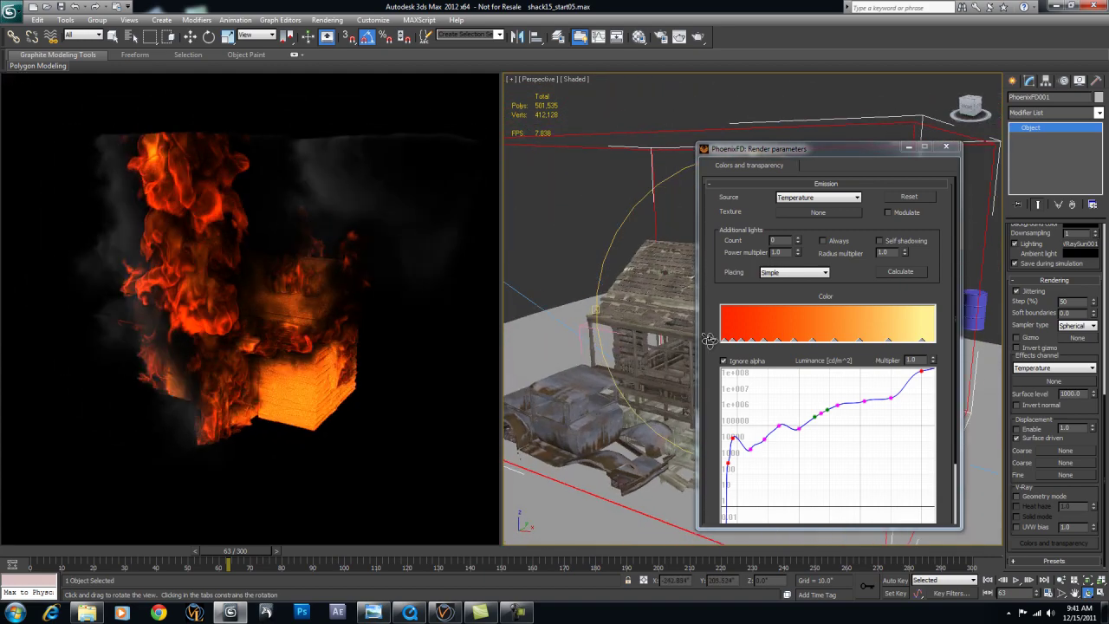